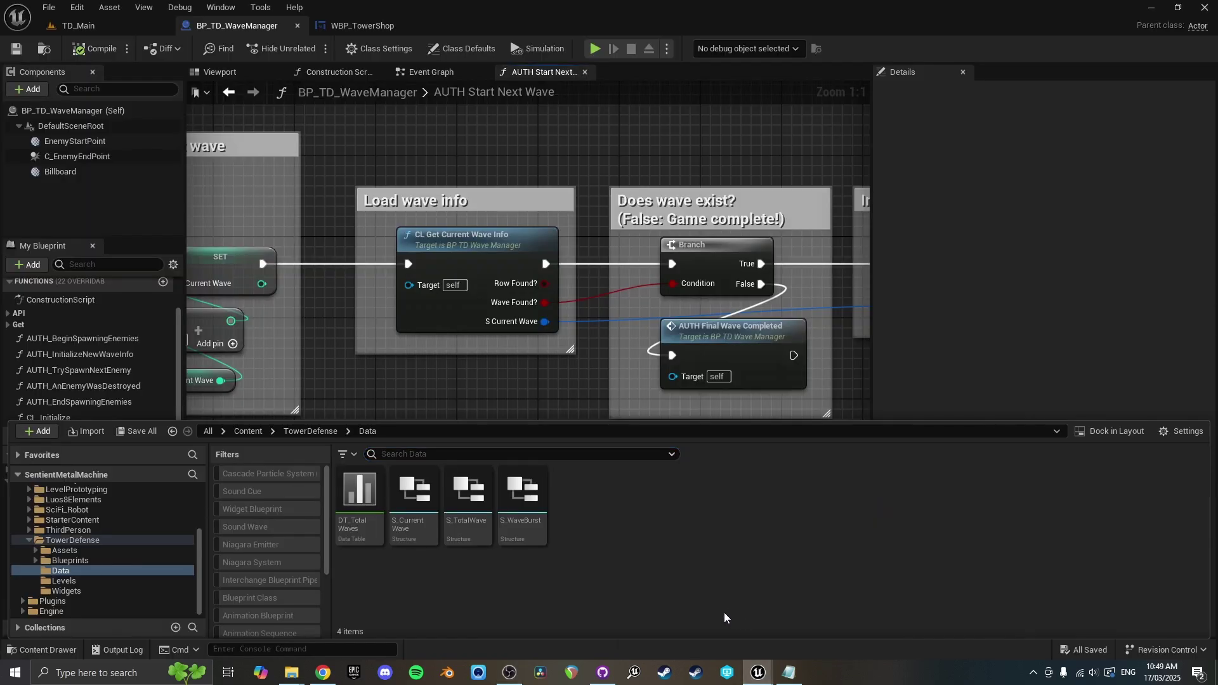
- Leave the BP_TD_WaveManager graph and switch to the TD_Main level viewport
right_drag(567, 384, 521, 385)
click(121, 27)
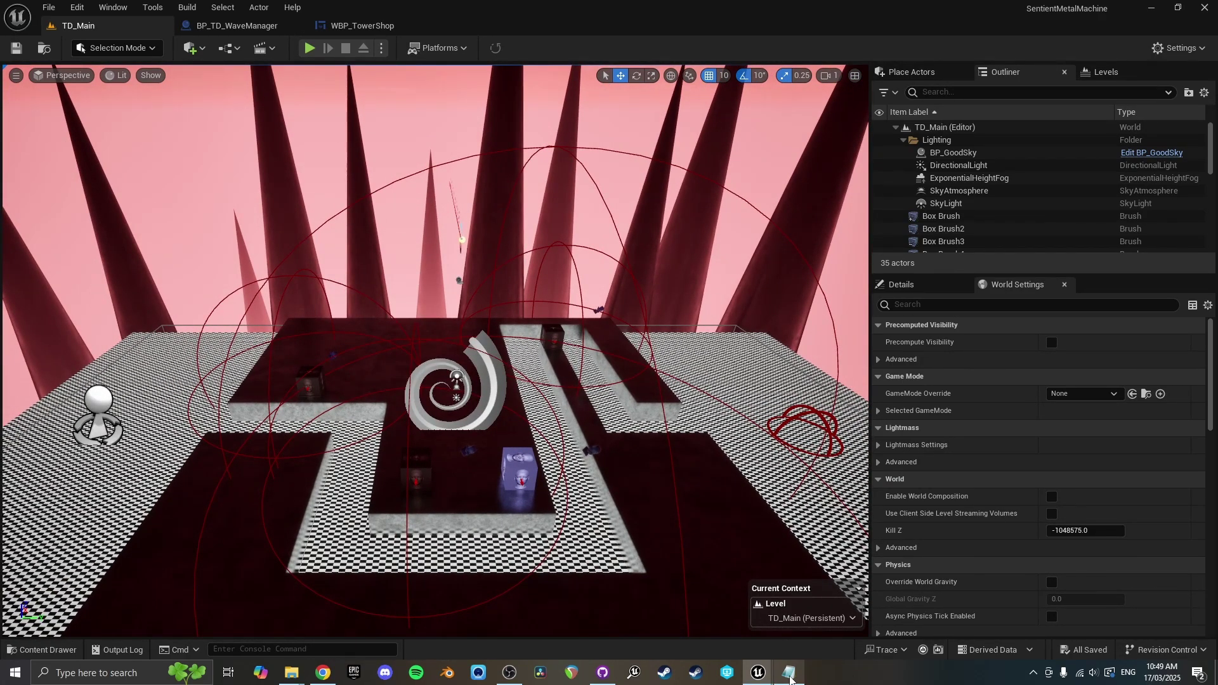
click(788, 672)
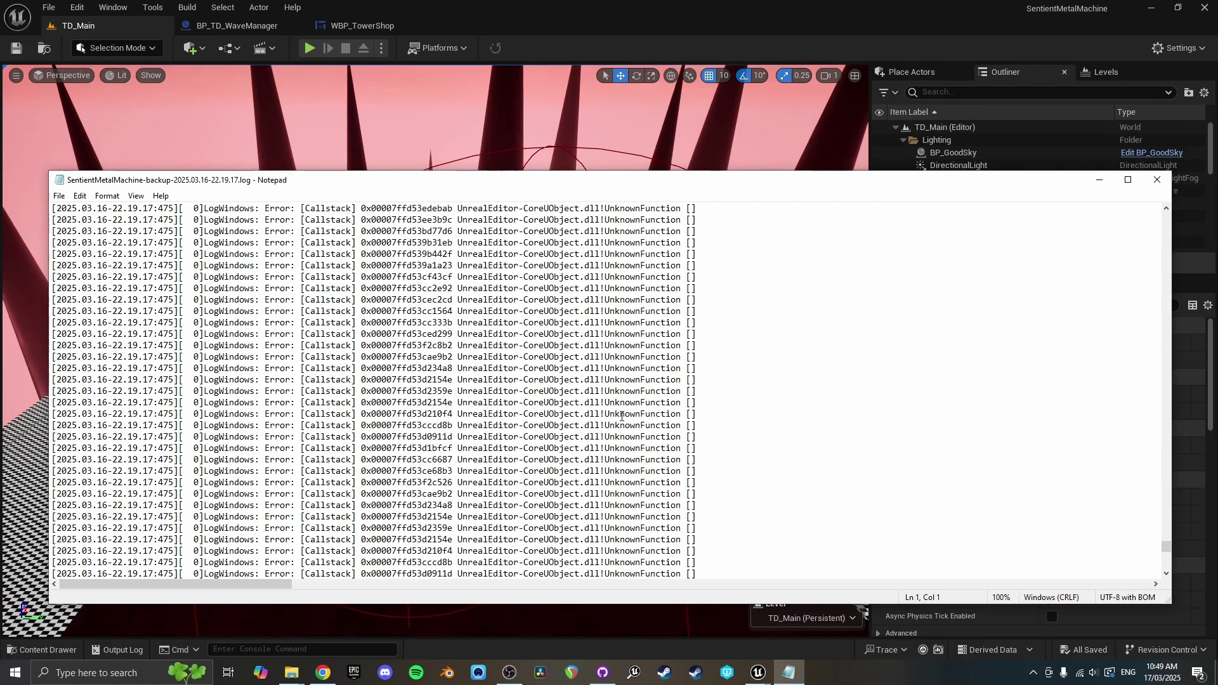
scroll(450, 318, up, 10)
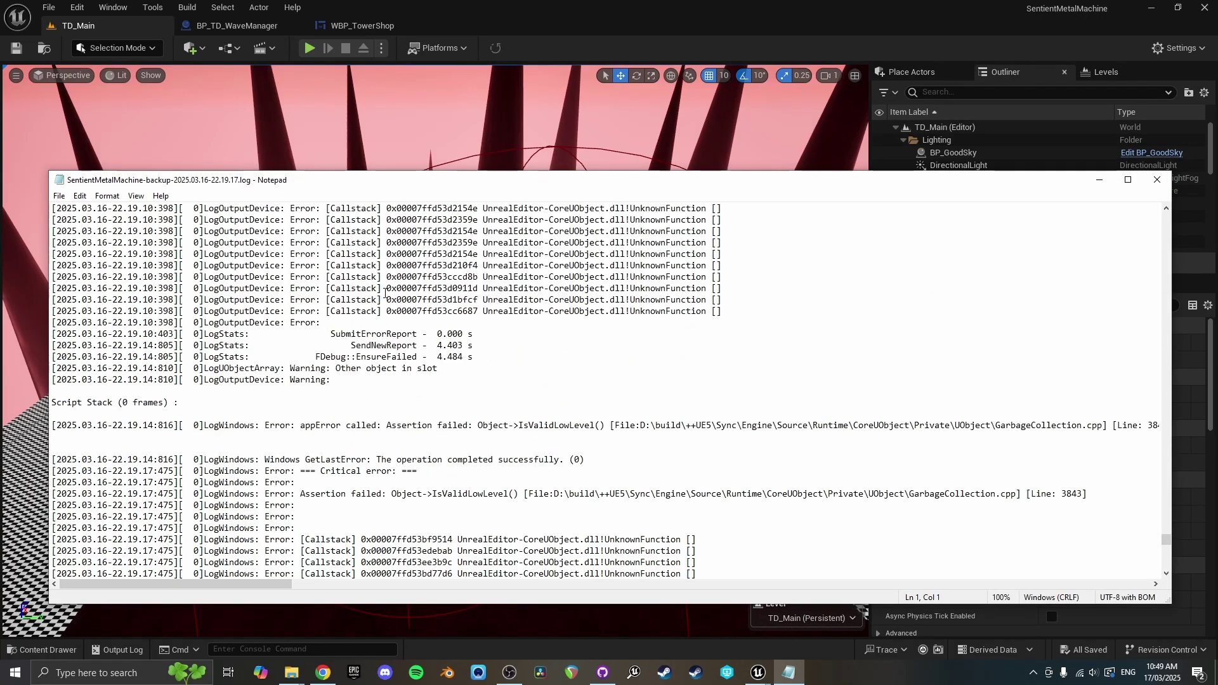
scroll(450, 318, down, 10)
drag(286, 265, 614, 471)
scroll(614, 470, up, 8)
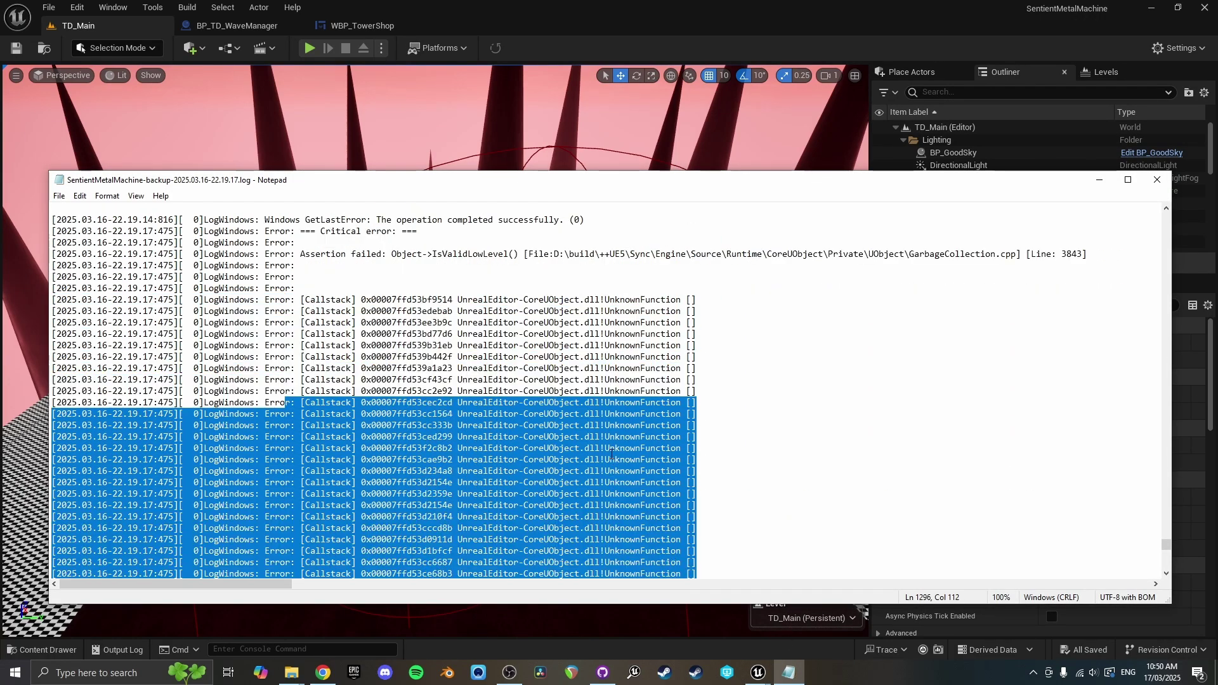
drag(472, 391, 445, 369)
scroll(449, 359, up, 10)
scroll(448, 359, up, 10)
scroll(449, 360, up, 10)
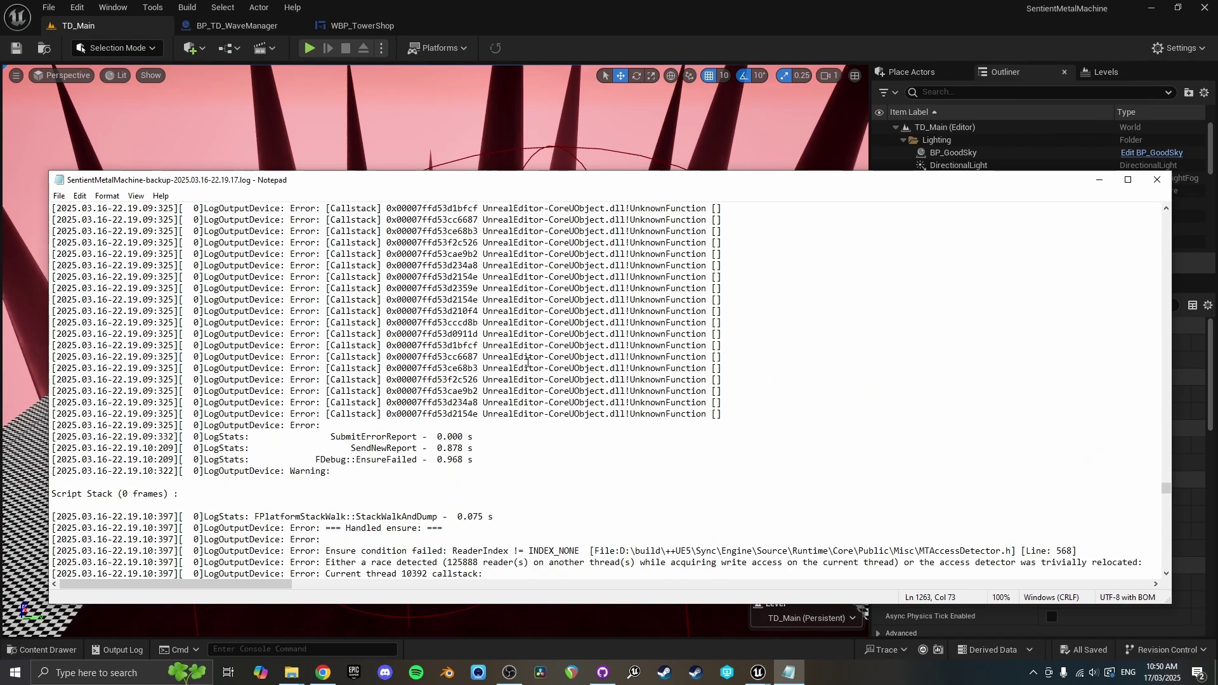
scroll(525, 398, up, 10)
click(485, 374)
scroll(485, 374, up, 10)
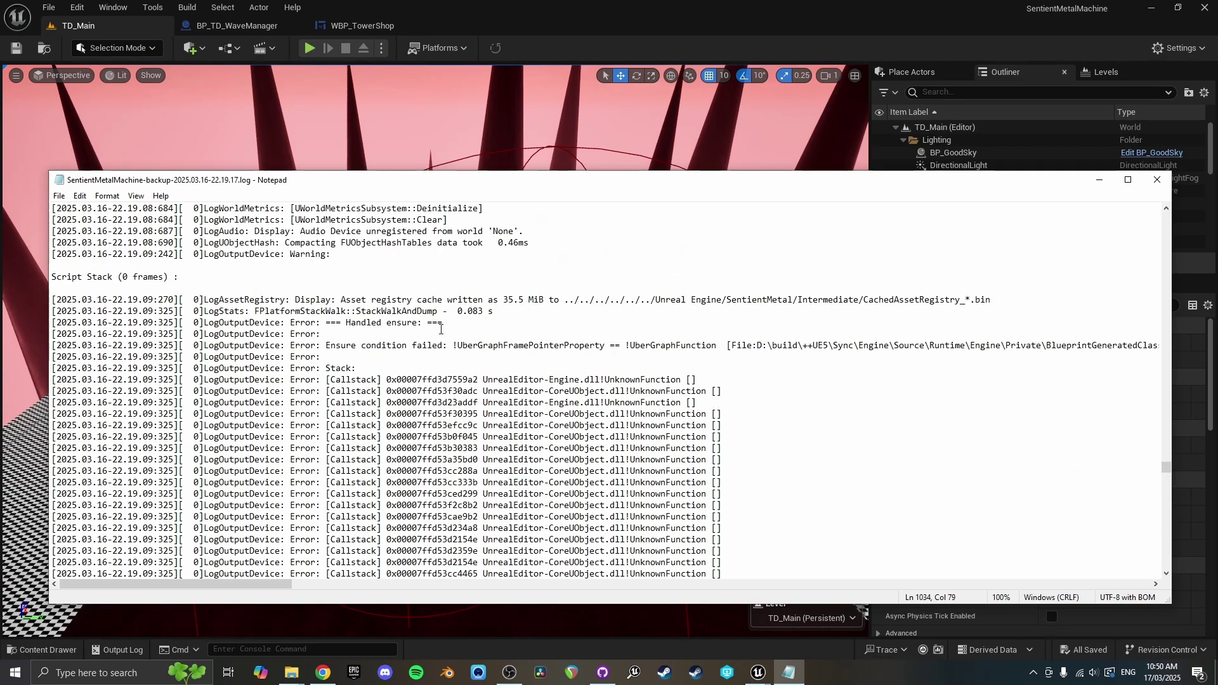
drag(53, 345, 670, 436)
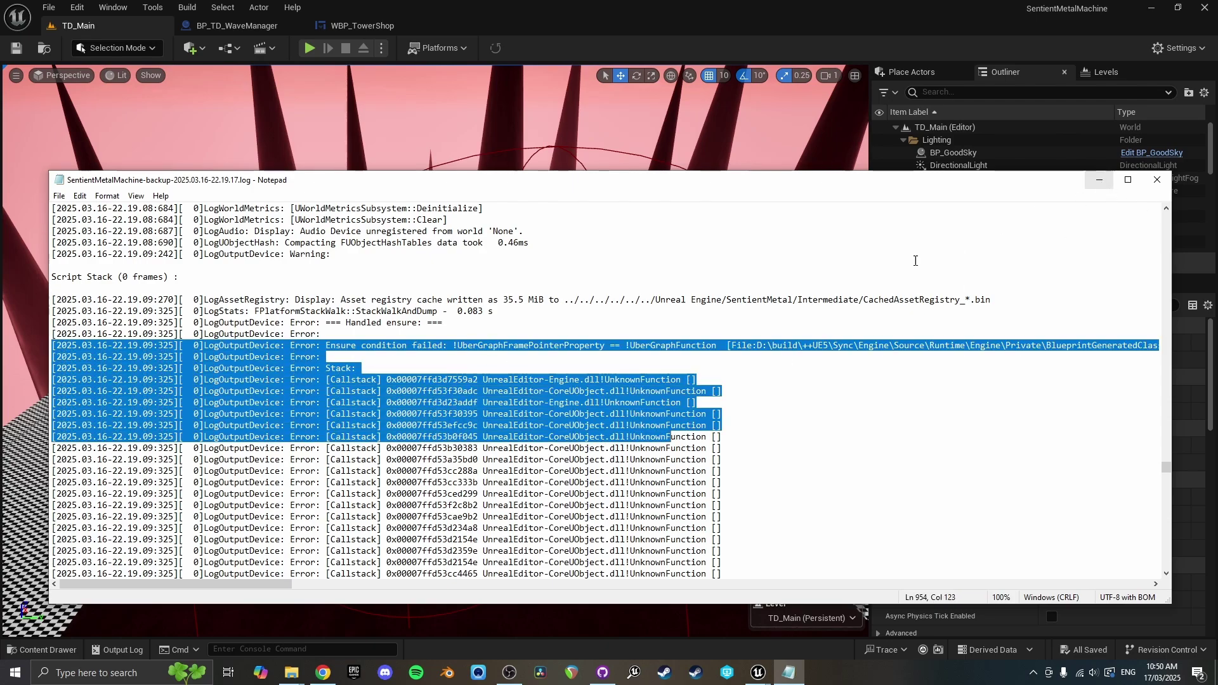
click(1101, 184)
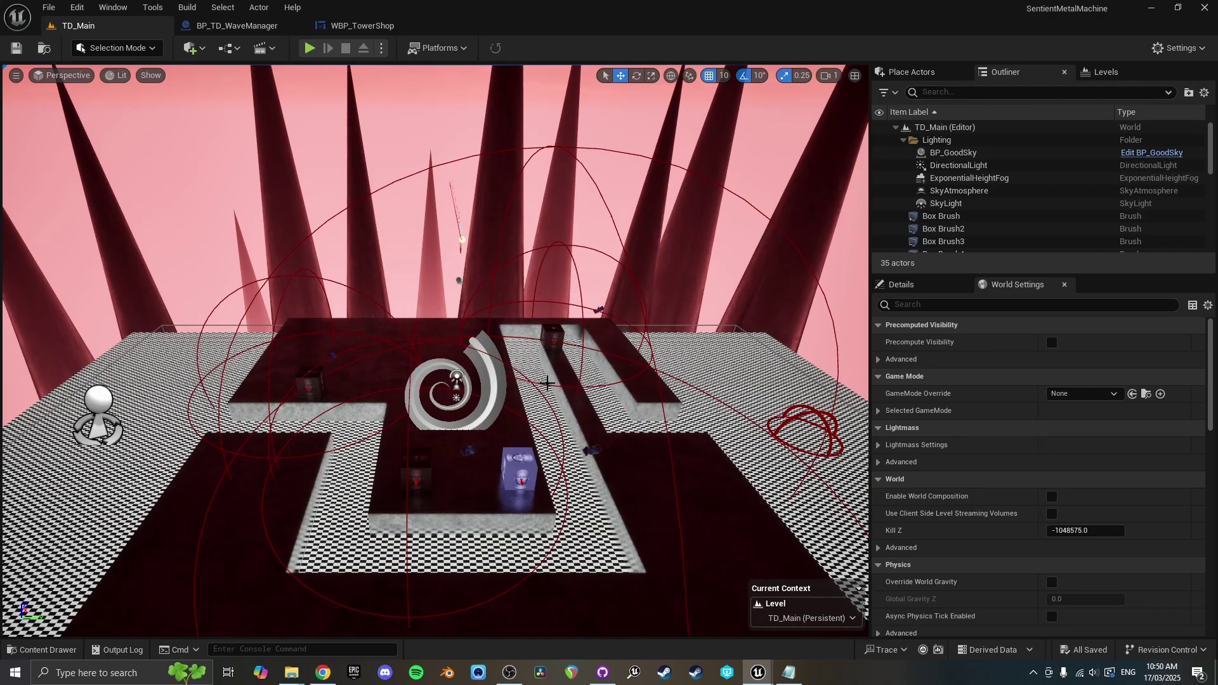
- Open the Content Drawer, then return to the BP_TD_WaveManager blueprint tab
scroll(547, 383, down, 2)
key(ctrl+space)
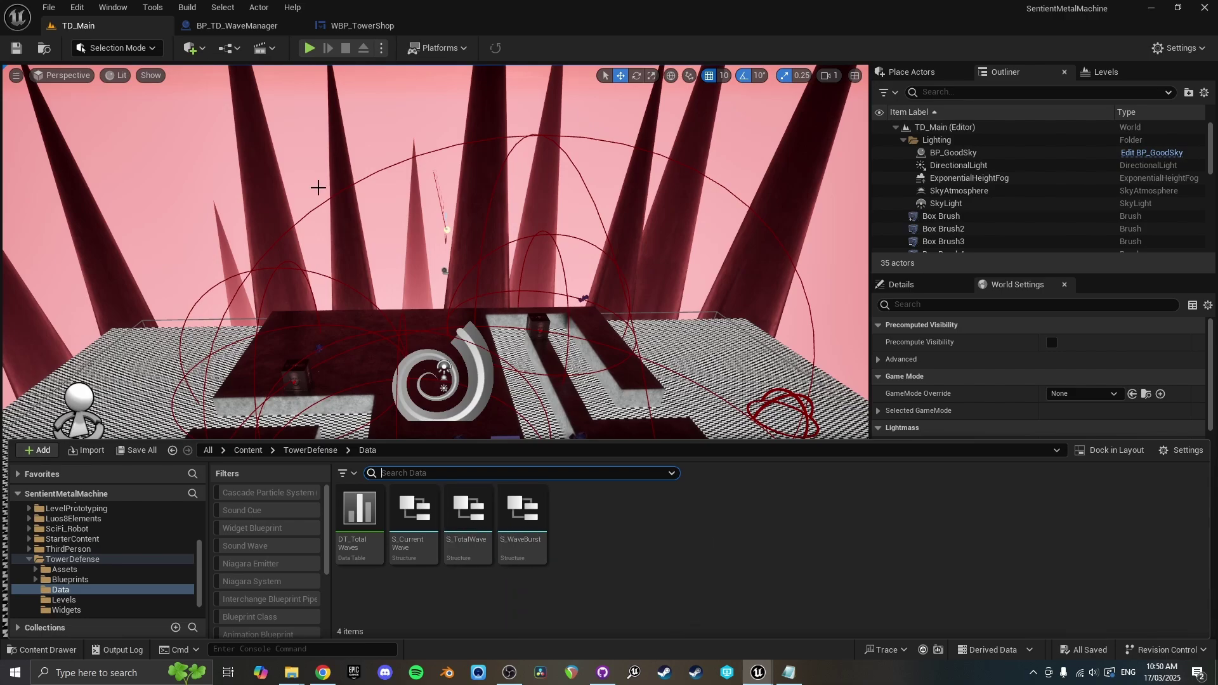
click(248, 27)
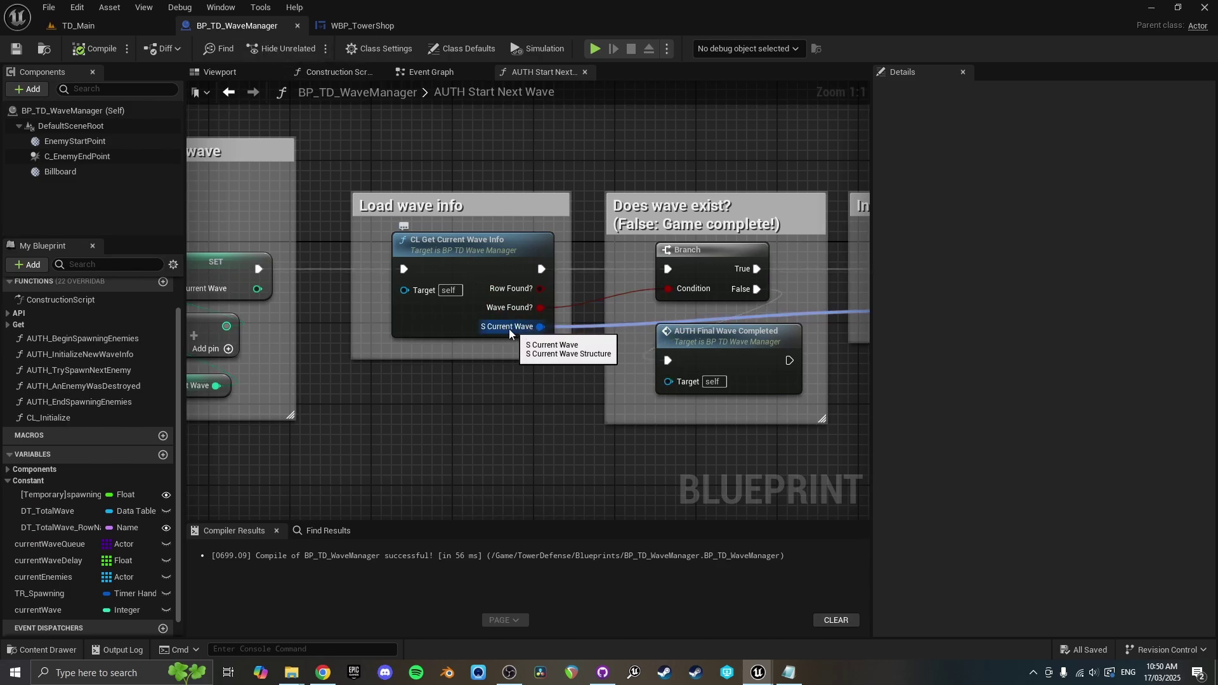
- Toggle the Content Drawer to view the four TowerDefense/Data wave assets
right_drag(496, 330, 502, 315)
key(ctrl+space)
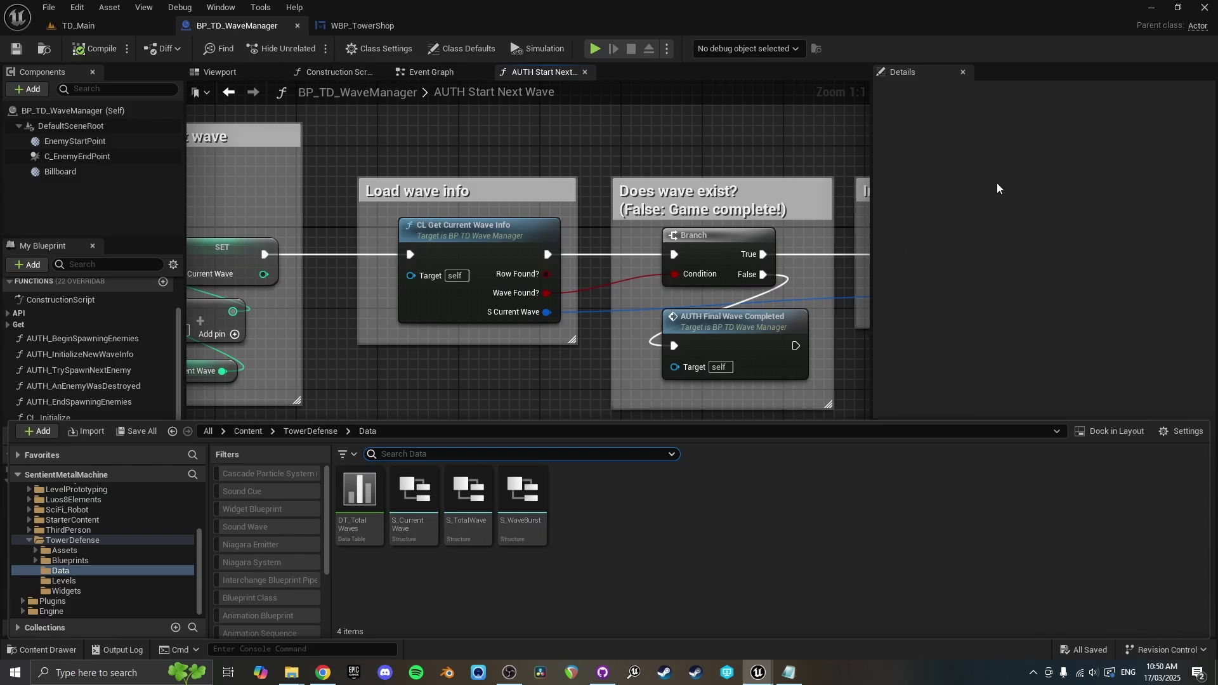
click(515, 405)
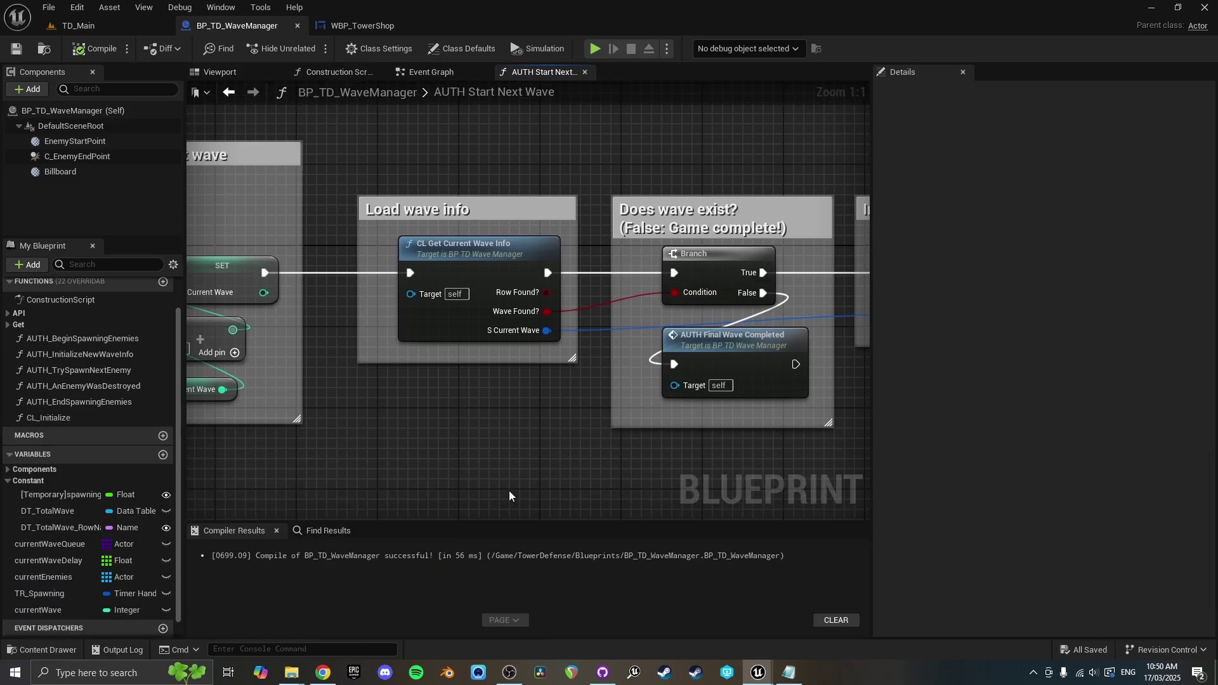
right_drag(509, 489, 516, 433)
key(ctrl+space)
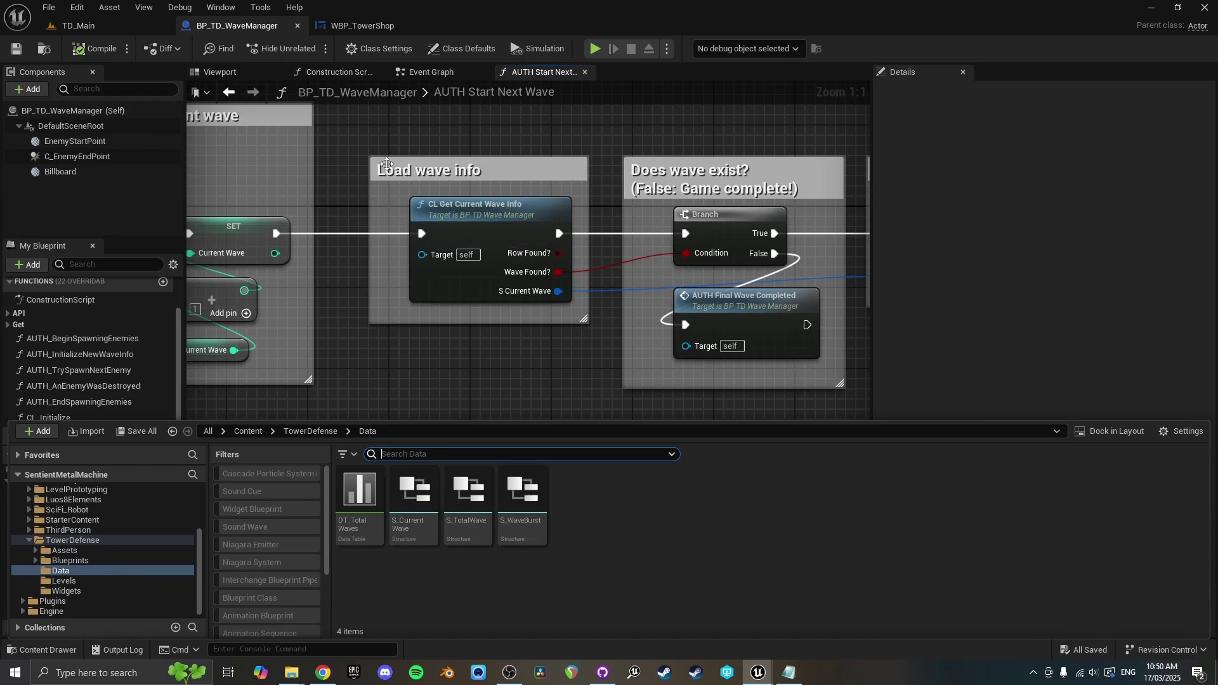
- Refresh all nodes in BP_TD_WaveManager from the File menu
key(ctrl+space)
click(49, 8)
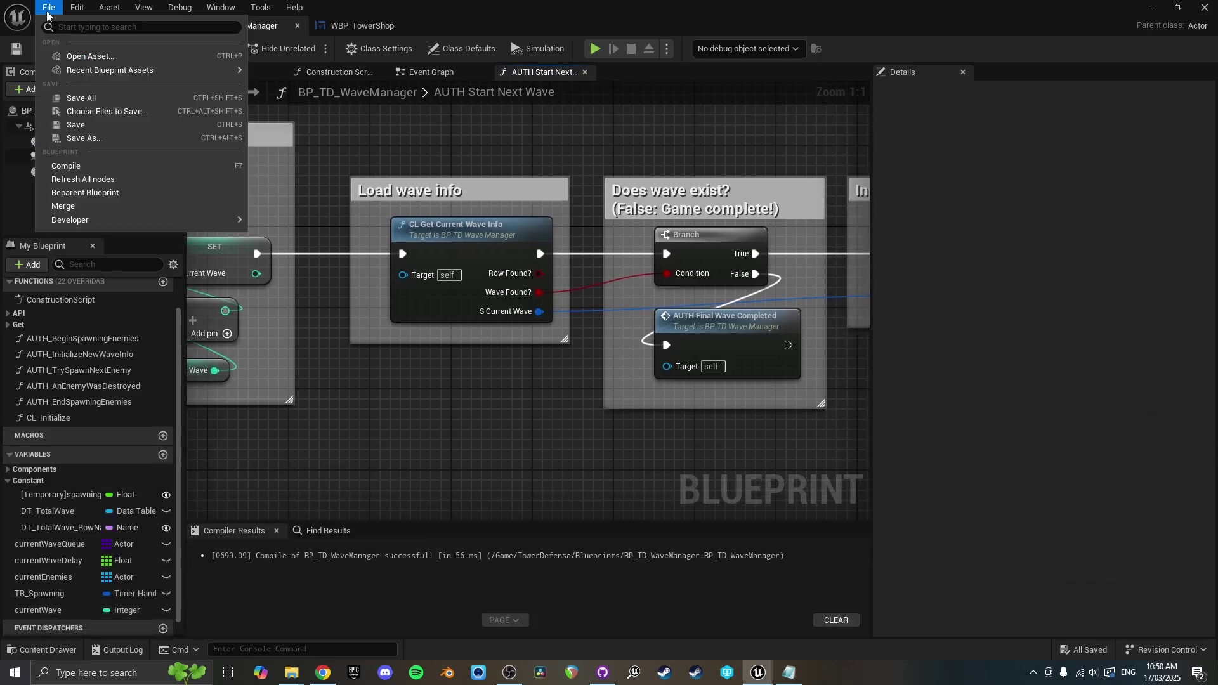
click(91, 183)
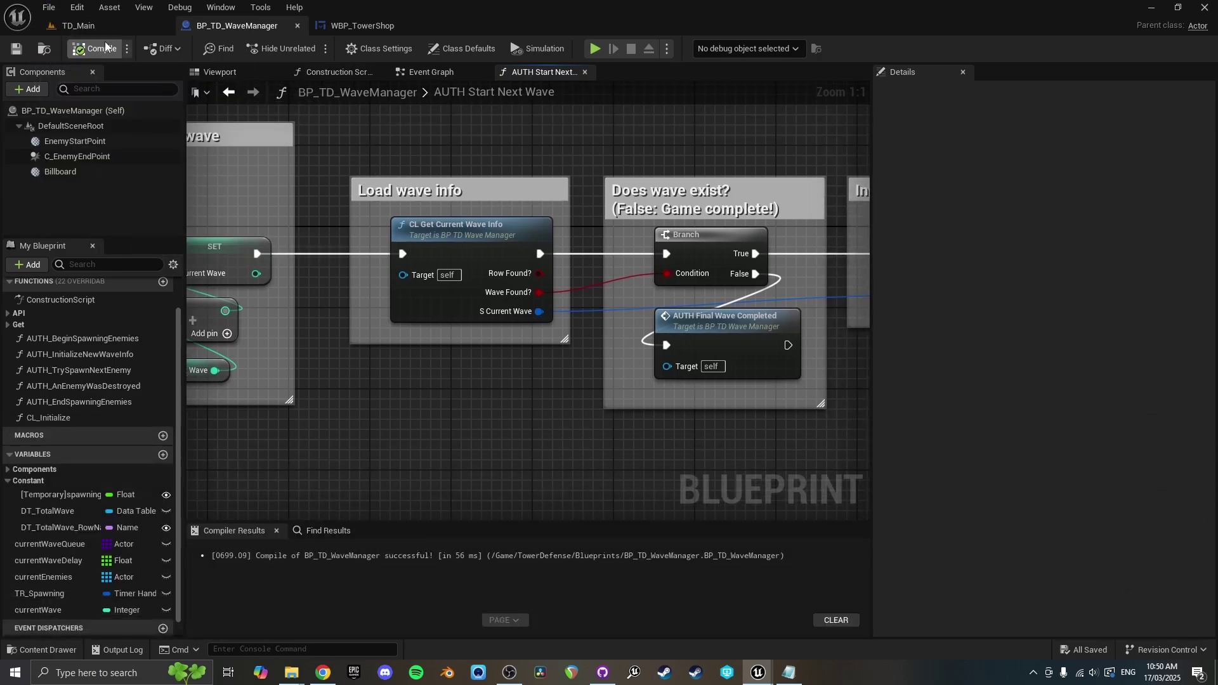
right_drag(466, 341, 430, 318)
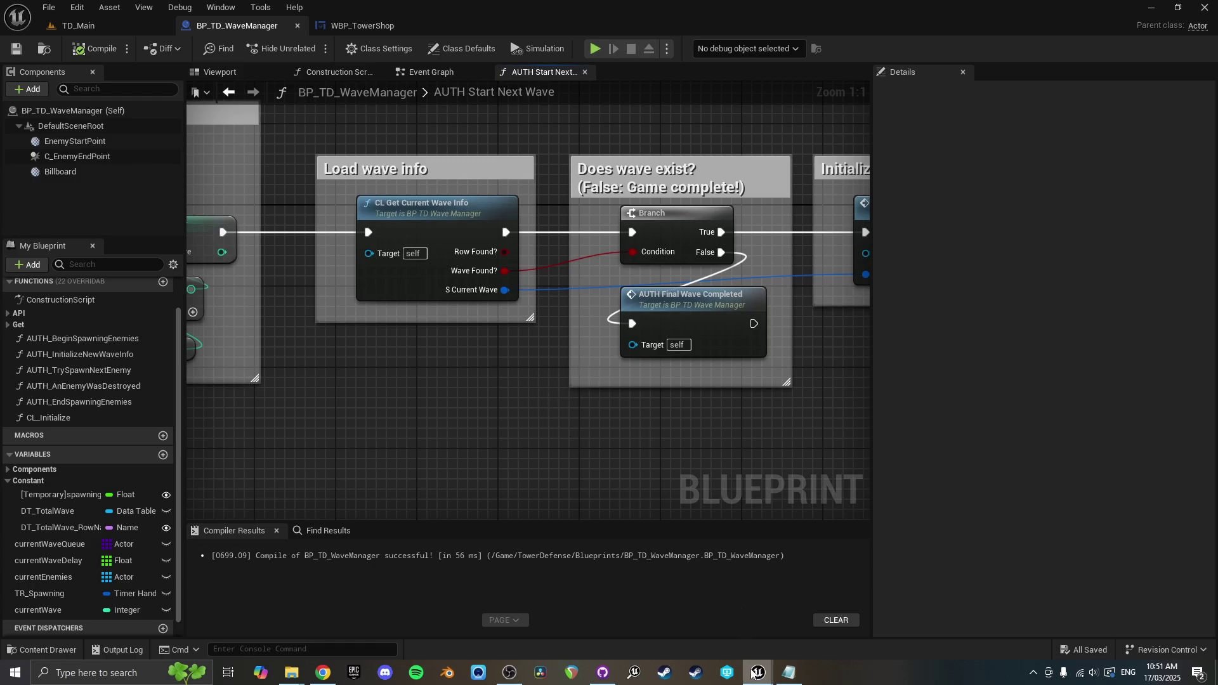
- Review the crash log in Notepad, then hide it again
click(788, 672)
scroll(593, 461, down, 3)
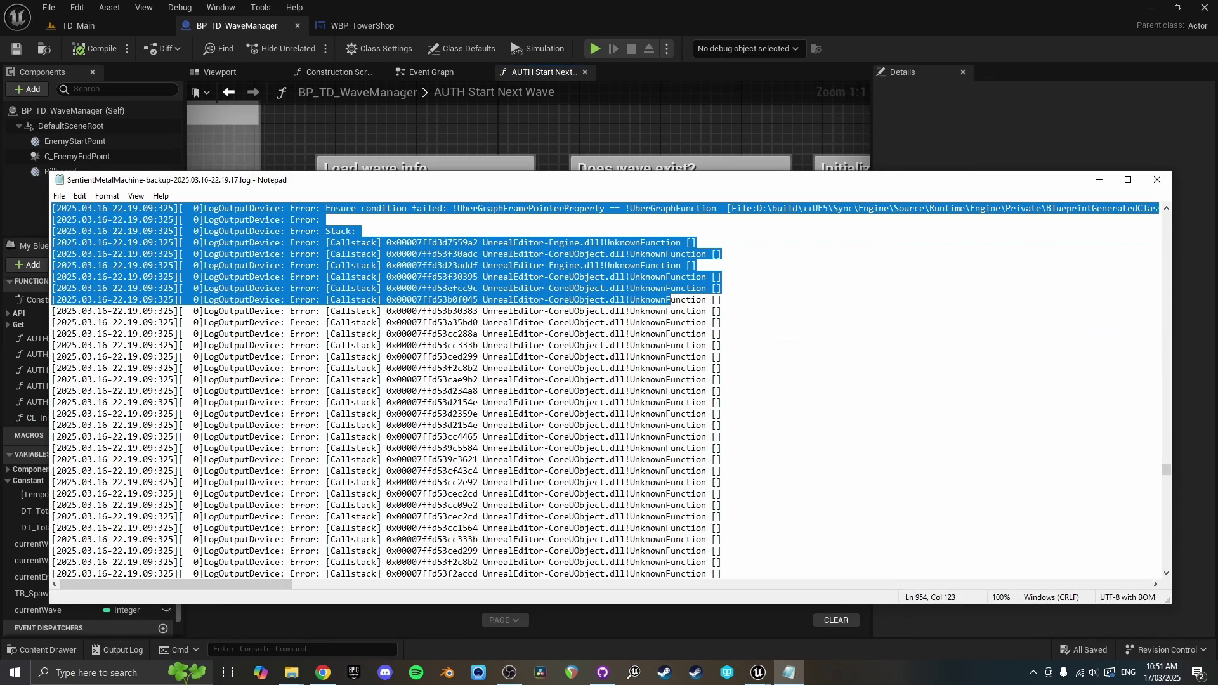
scroll(593, 462, up, 2)
click(1099, 179)
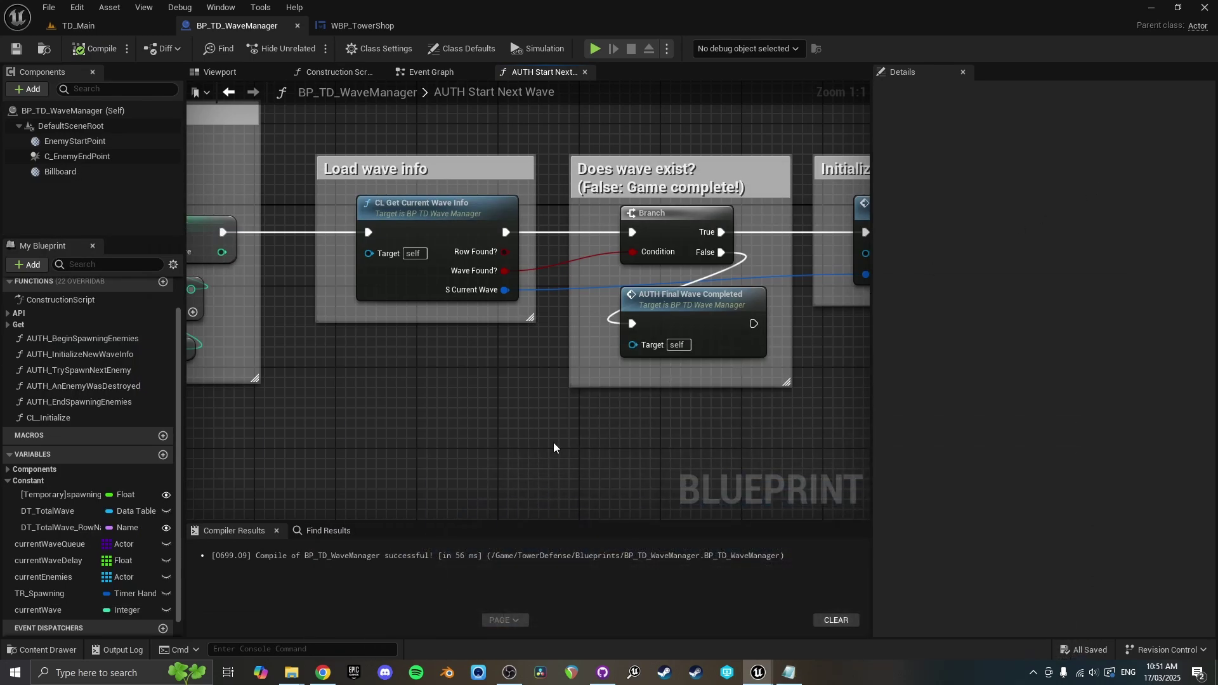
- Toggle the Content Drawer to check the TowerDefense Data assets
right_drag(542, 439, 459, 427)
key(ctrl+space)
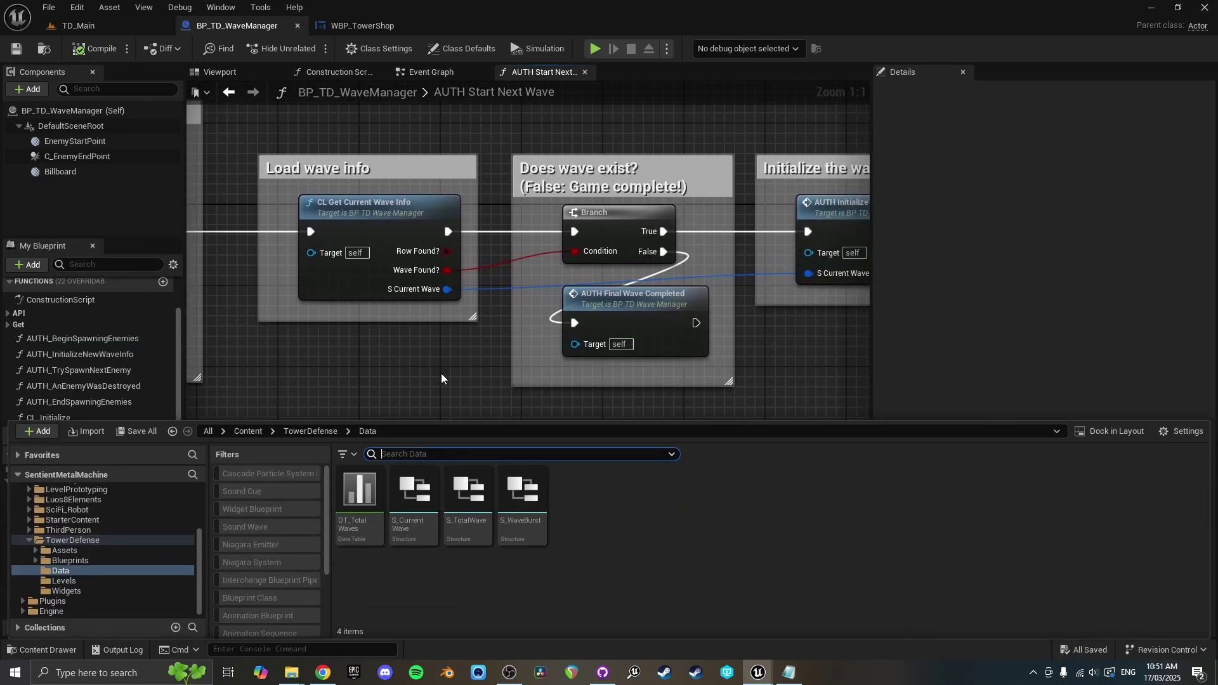
key(ctrl+space)
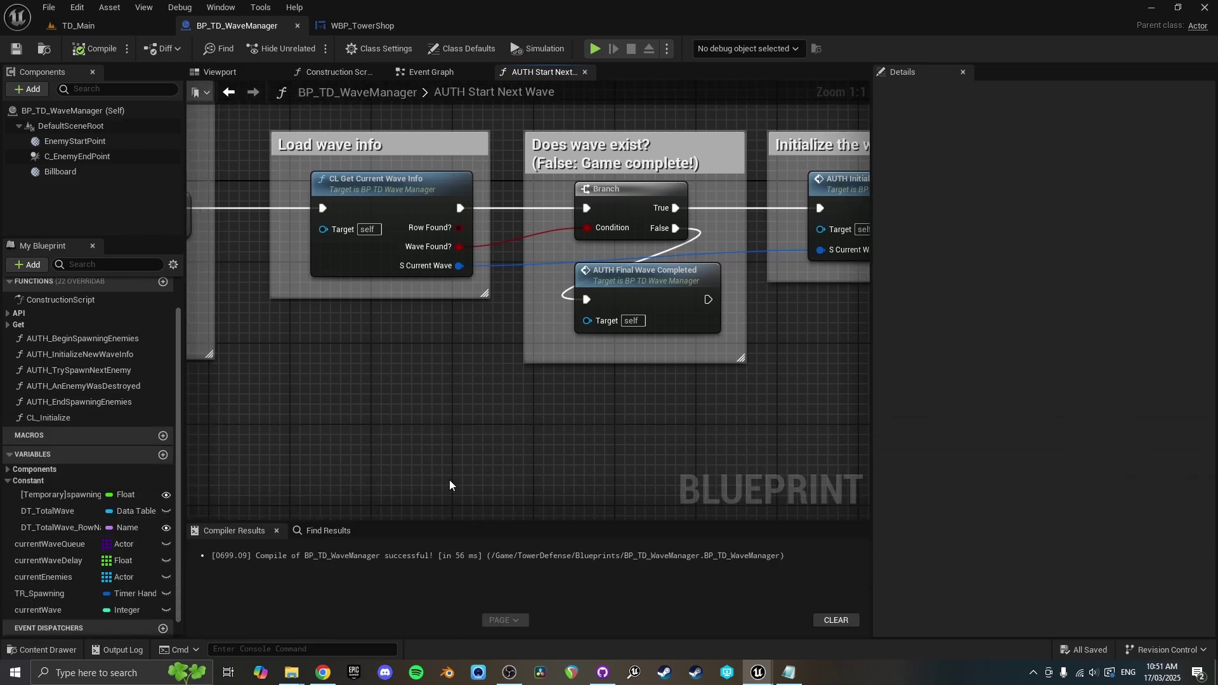
key(ctrl+space)
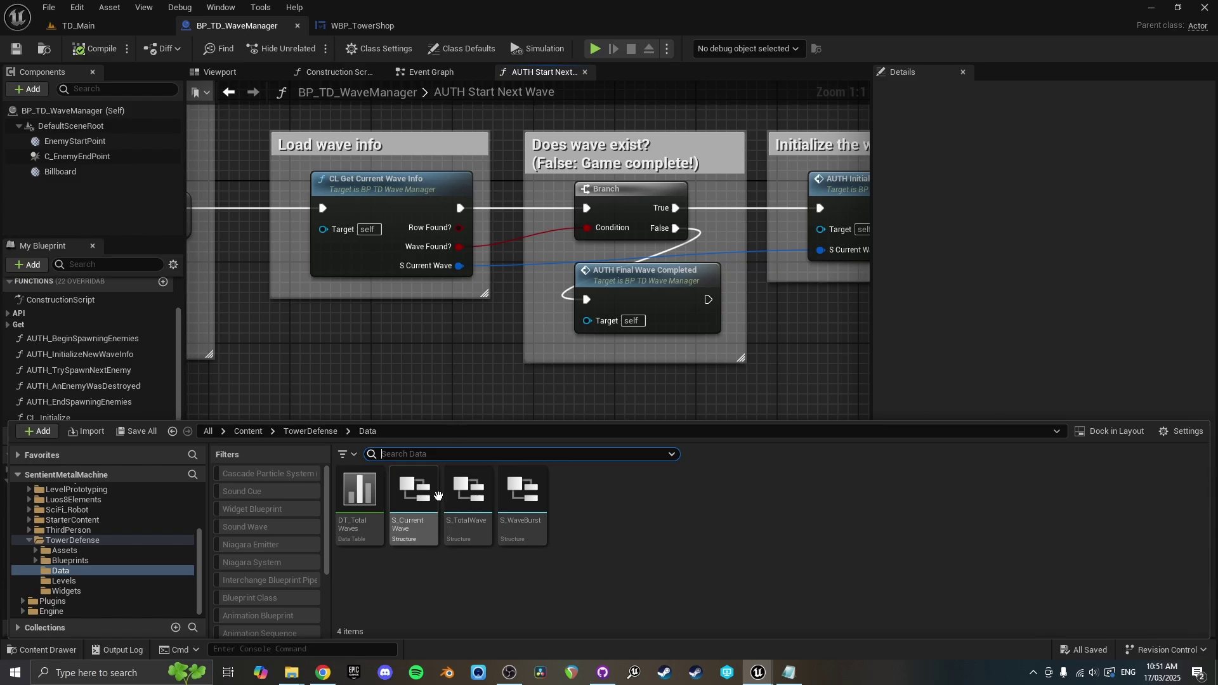
click(470, 315)
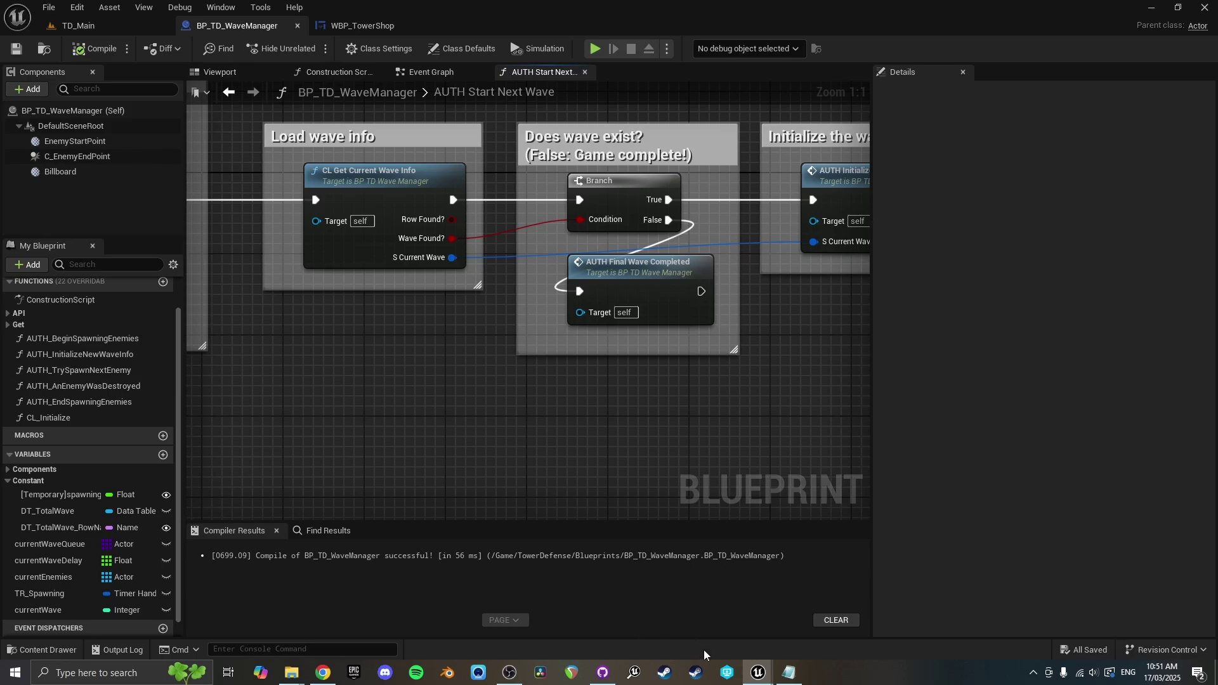
- Bring up the Notepad crash log, clear its text selection, and hide it
click(789, 672)
click(519, 414)
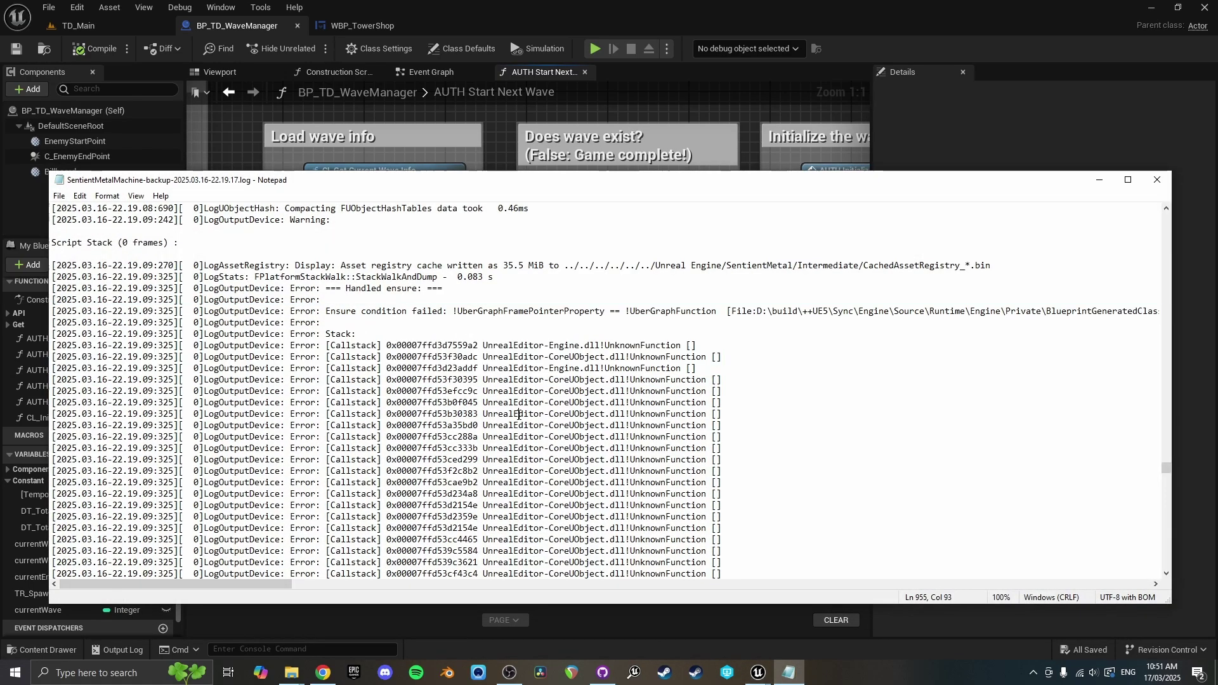
click(1099, 179)
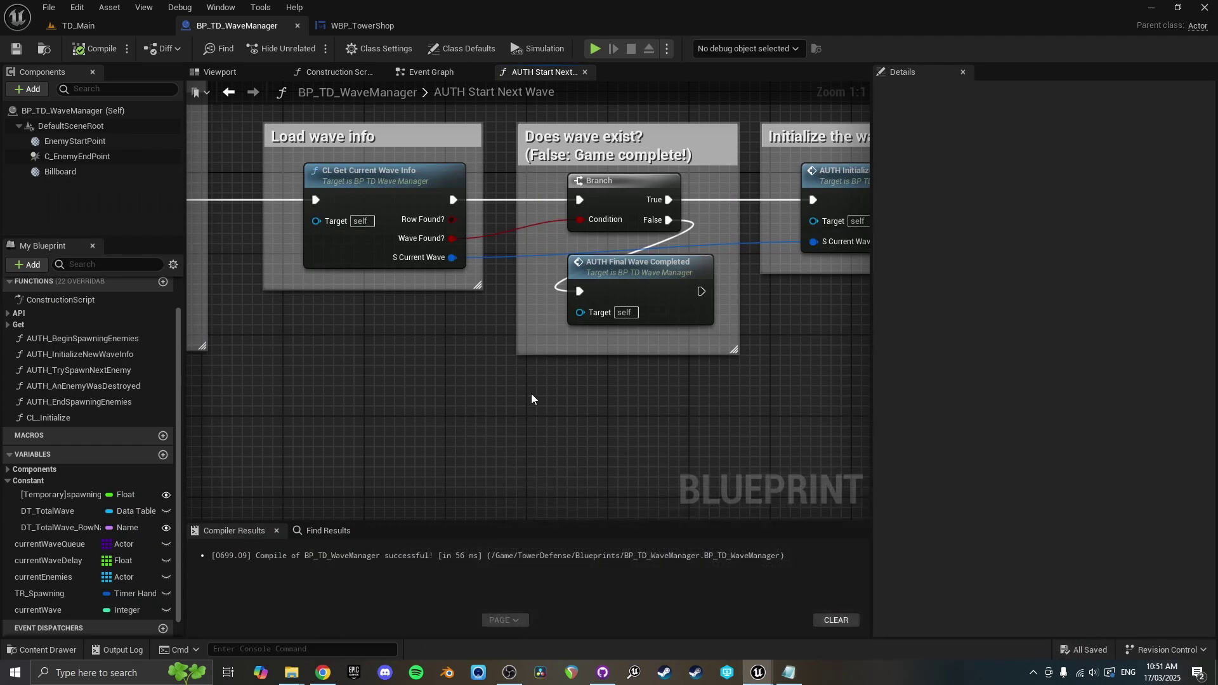
- Recentre the graph nodes, open the Content Drawer, and switch to the TD_Main level
right_drag(529, 398, 451, 387)
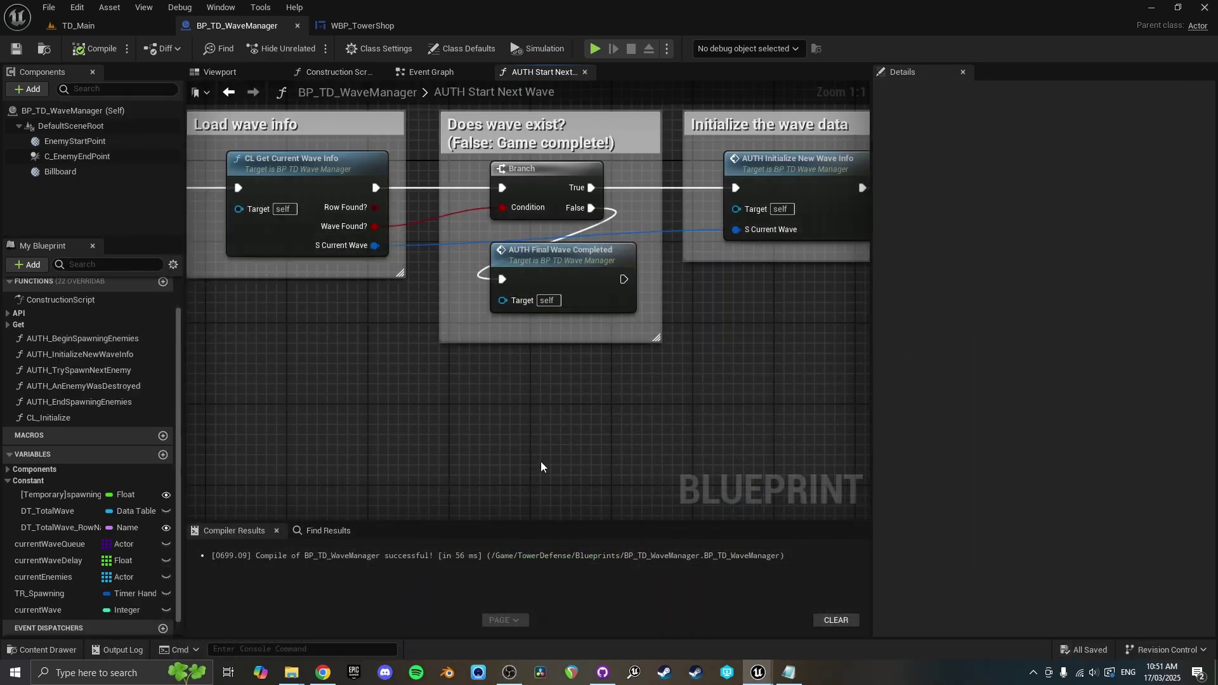
right_drag(469, 378, 509, 444)
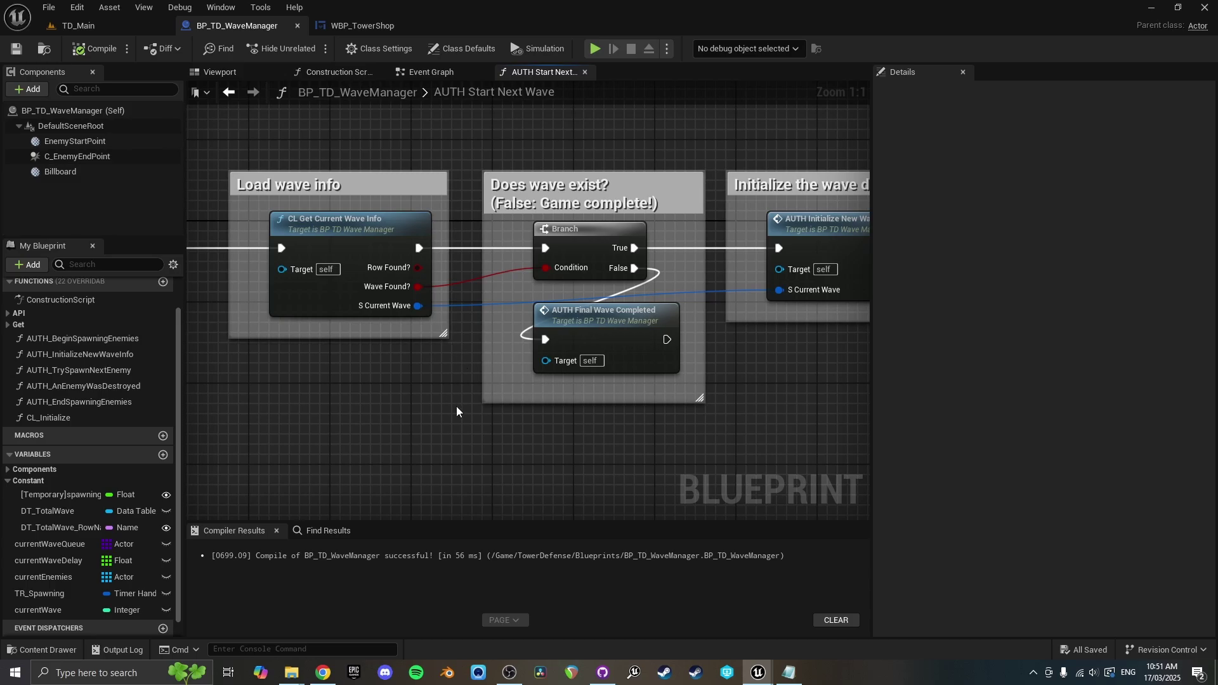
right_drag(717, 320, 661, 305)
key(ctrl+space)
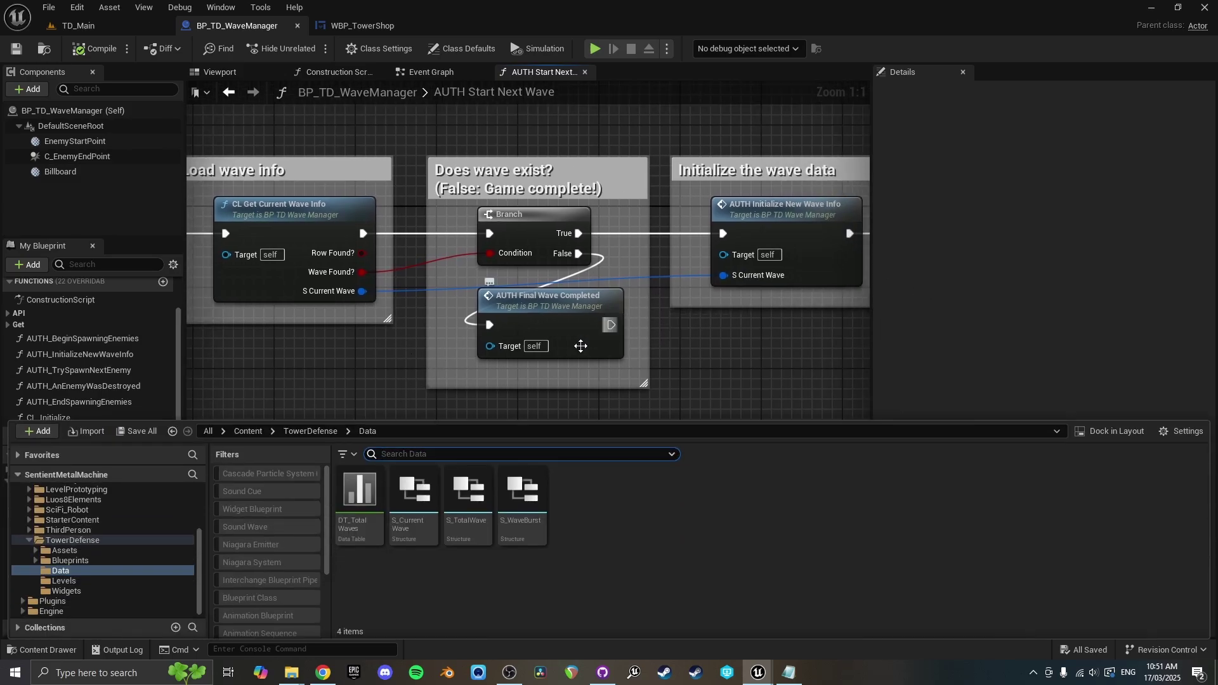
click(107, 24)
right_drag(452, 307, 431, 291)
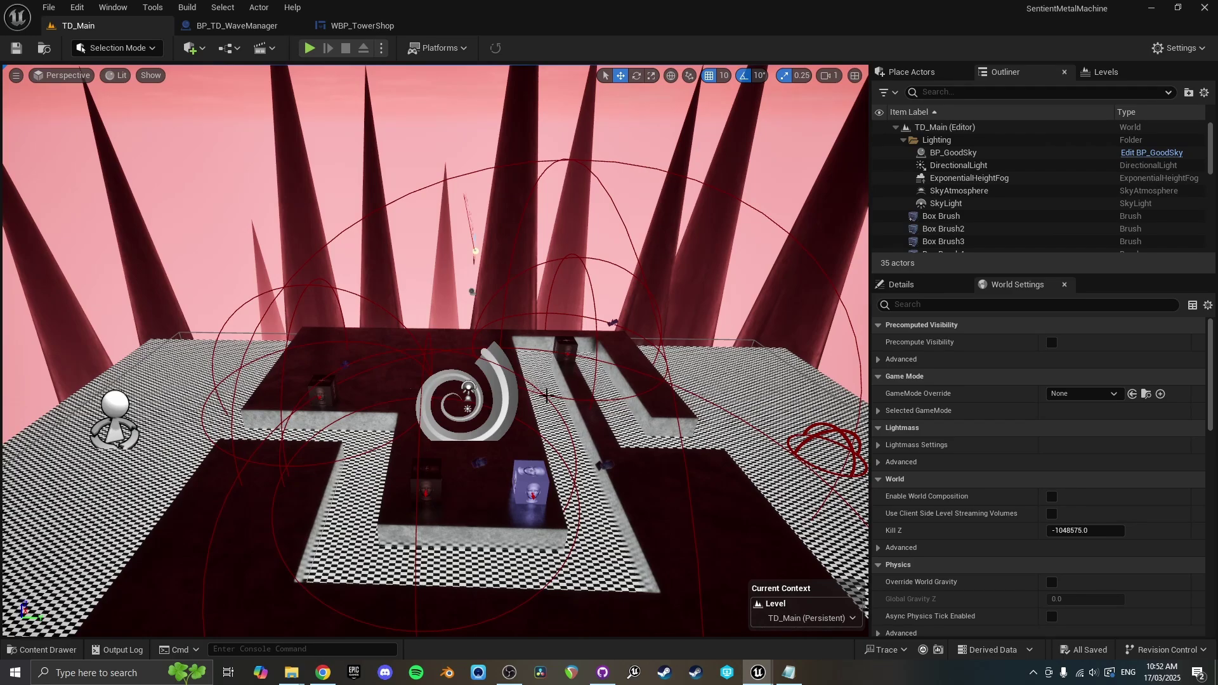
key(Right)
key(Right)
key(Right)
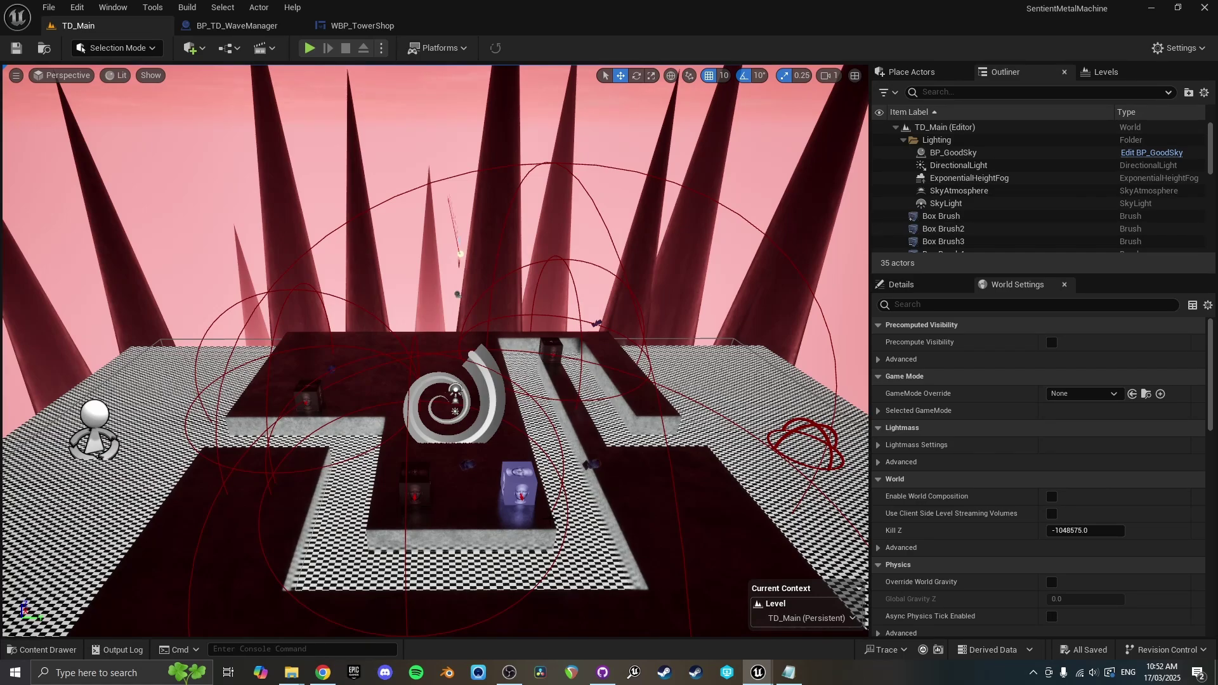
- Bring the TD and Logs File Explorer windows to the front
mouse_move(291, 671)
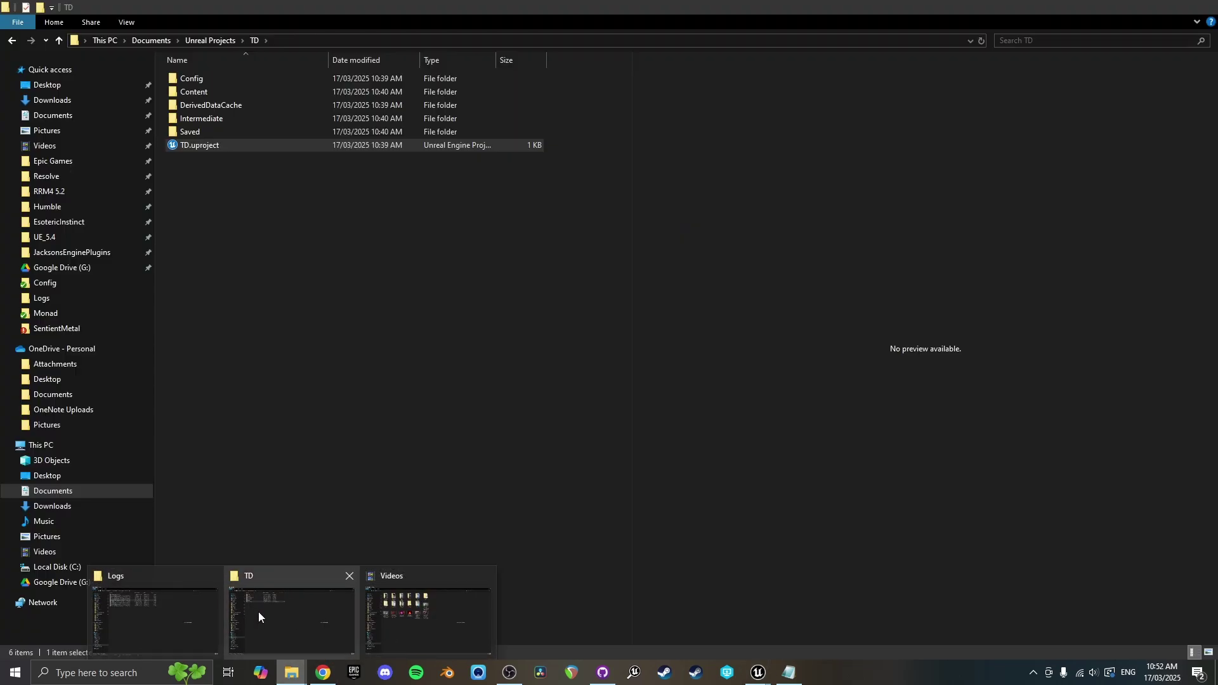
click(257, 612)
mouse_move(290, 675)
click(205, 623)
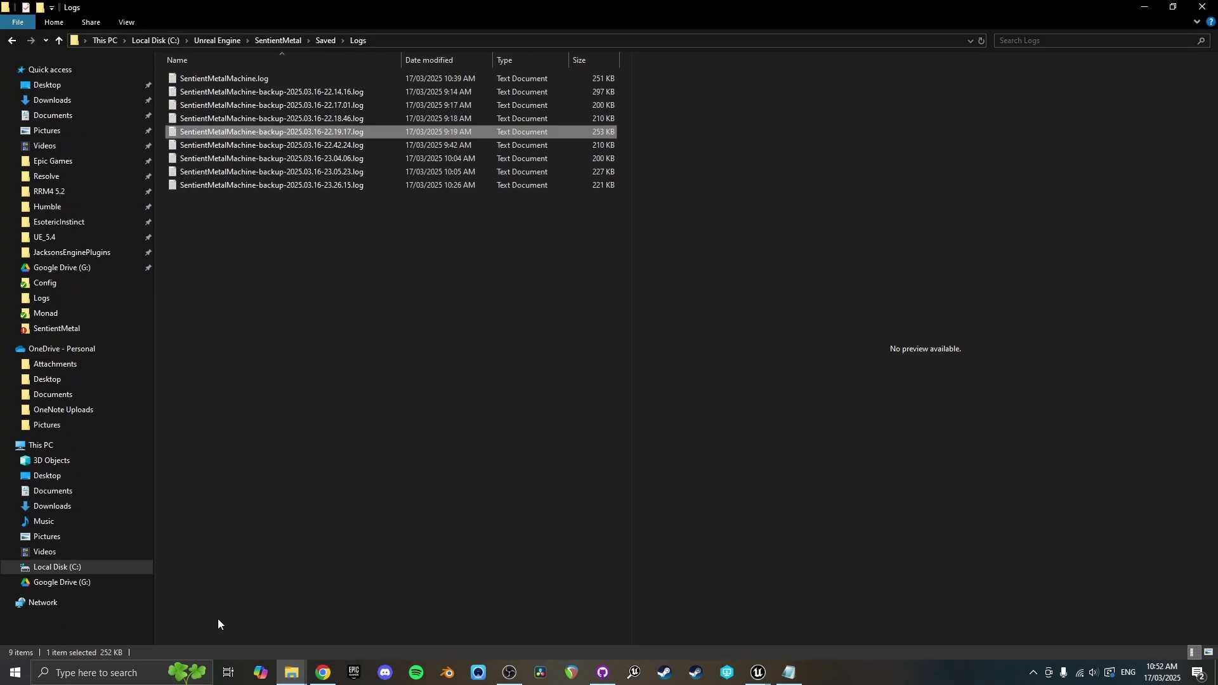
- Navigate from SentientMetal into Content > TowerDefense > Blueprints
click(279, 40)
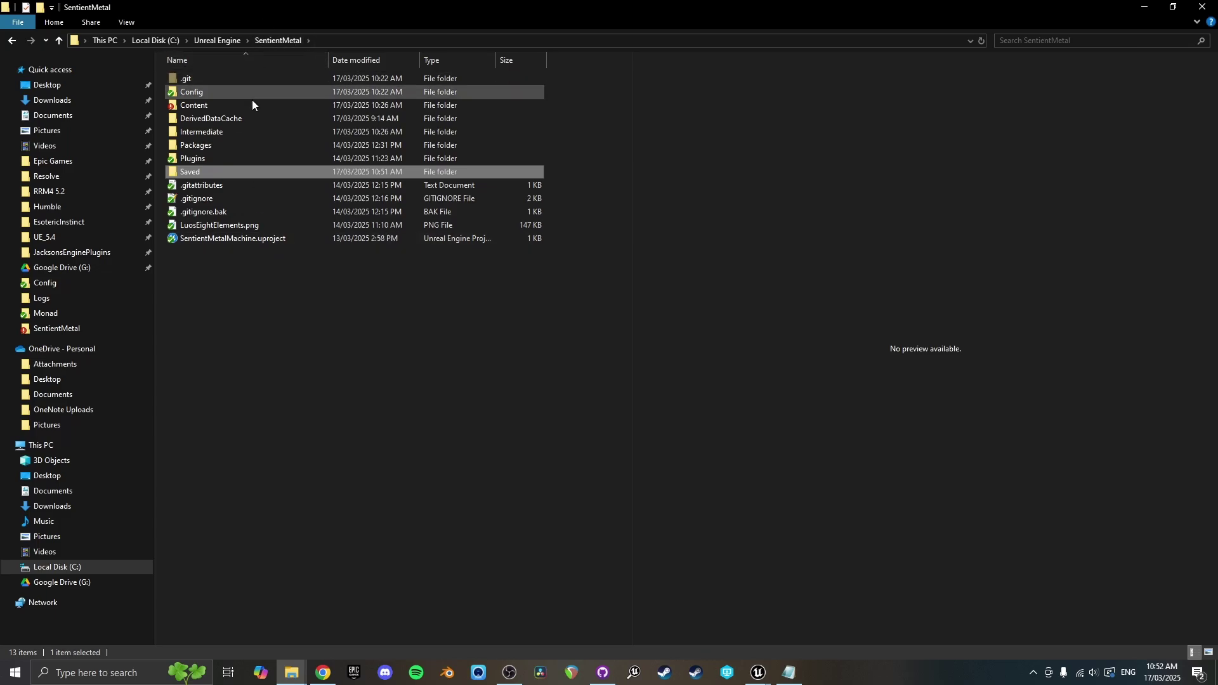
double_click(206, 104)
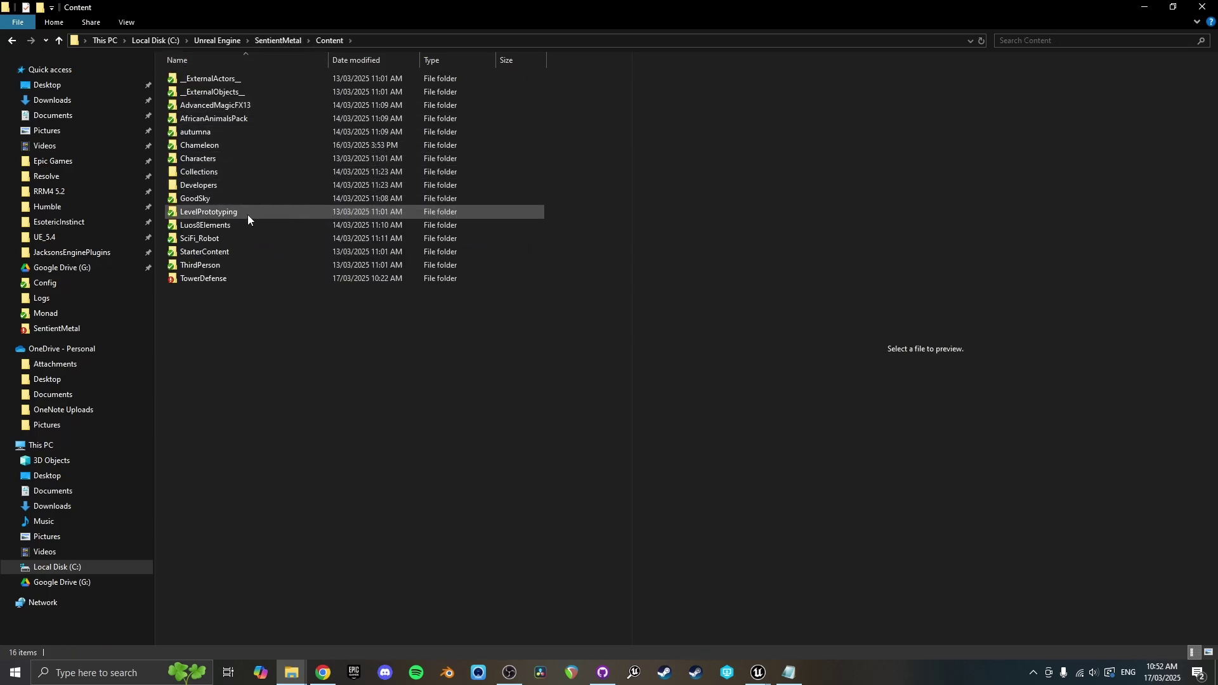
double_click(220, 276)
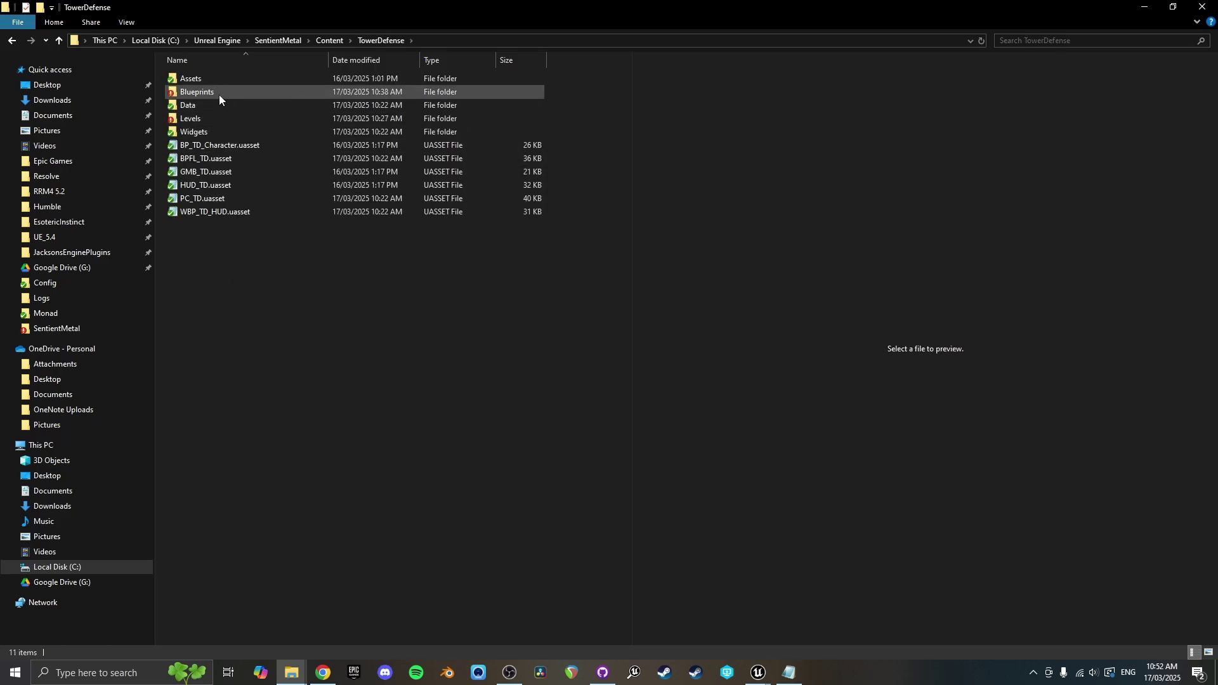
mouse_move(219, 94)
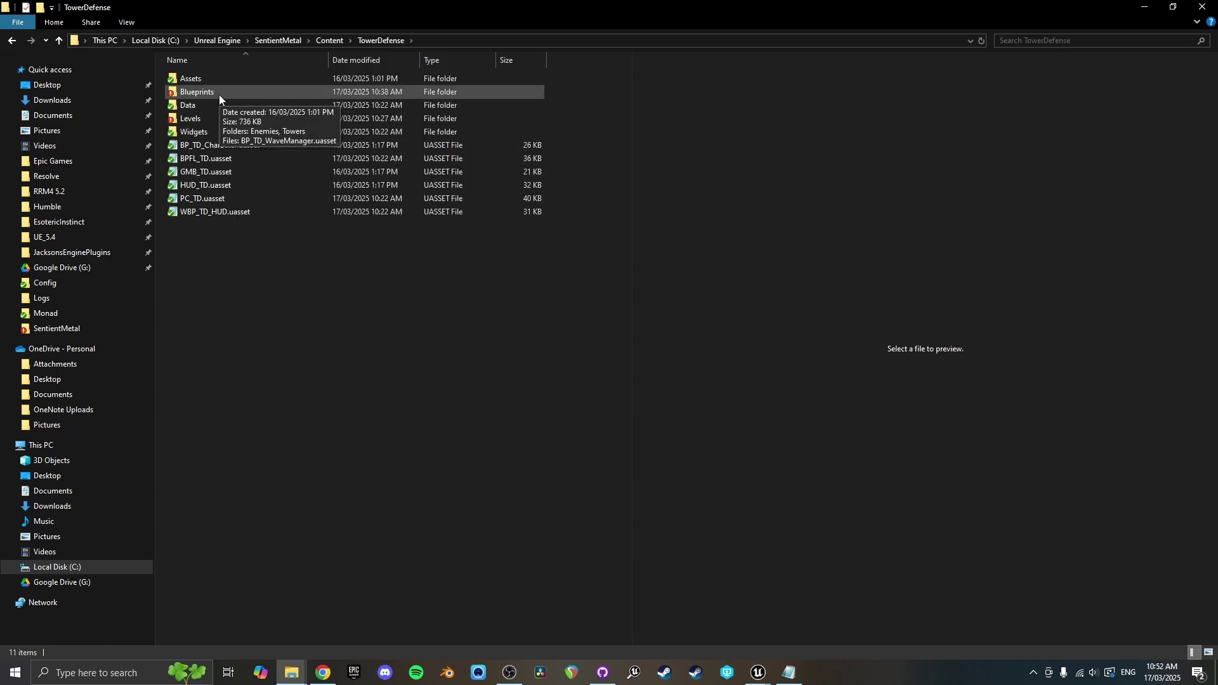
double_click(219, 94)
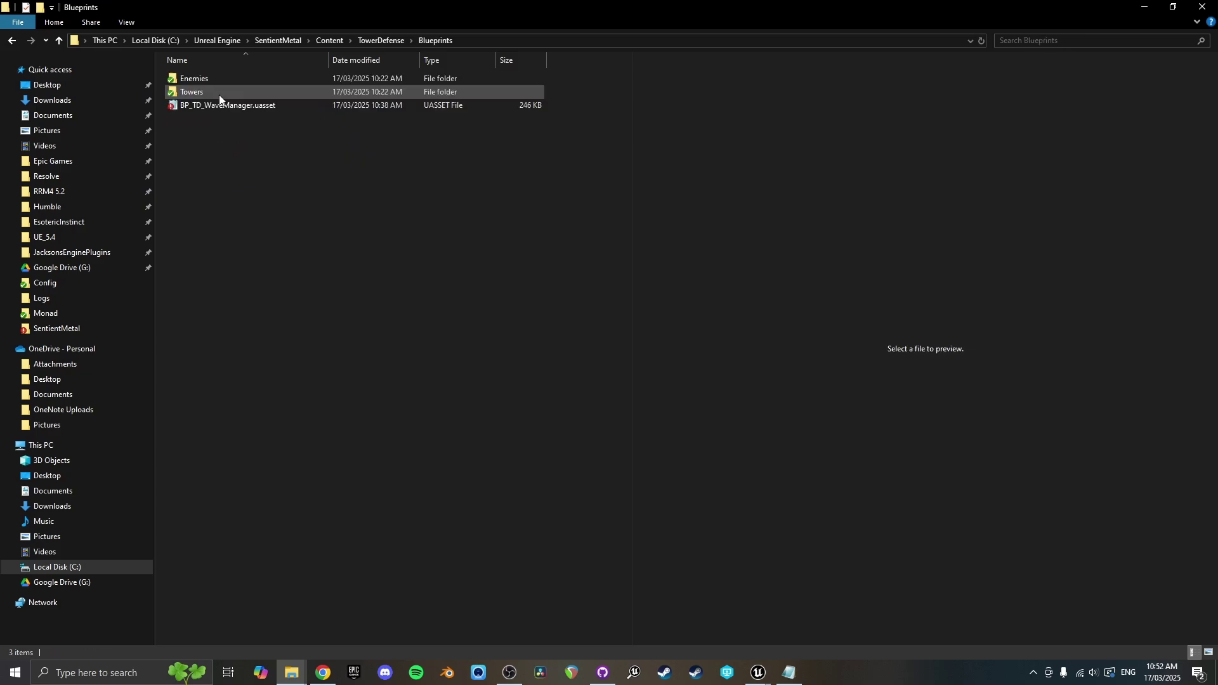
- Select BP_TD_WaveManager.uasset, step up to TowerDefense, and reopen Blueprints
mouse_move(218, 108)
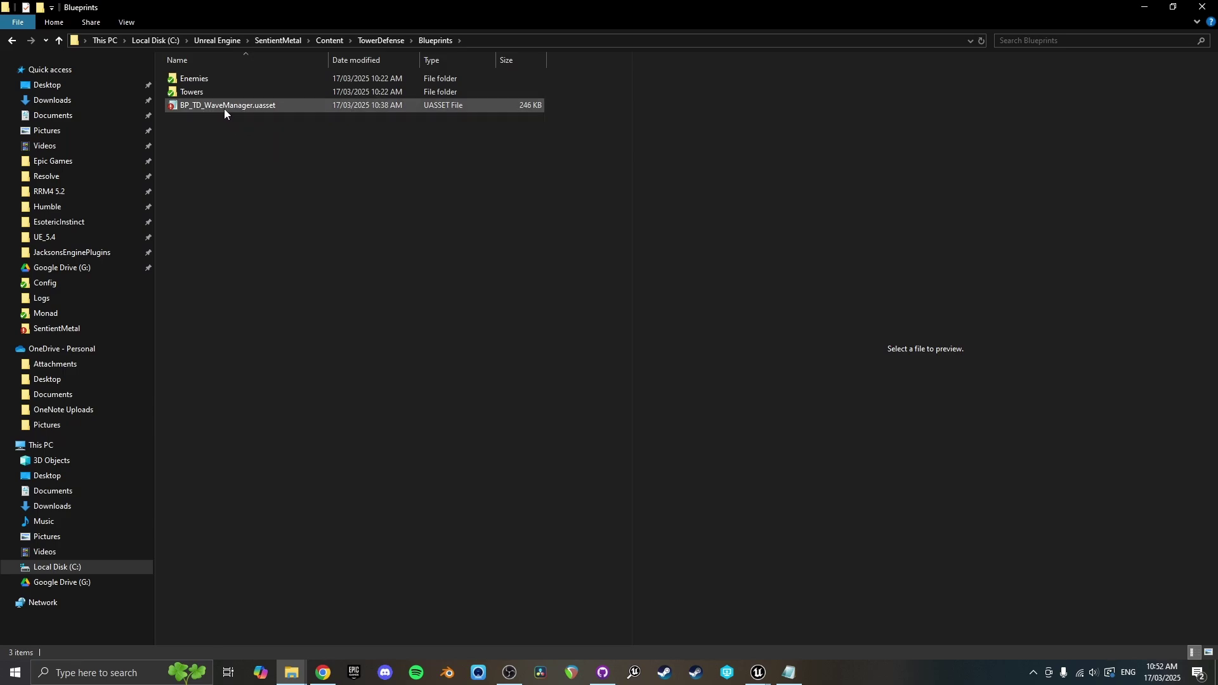
click(226, 109)
mouse_move(218, 109)
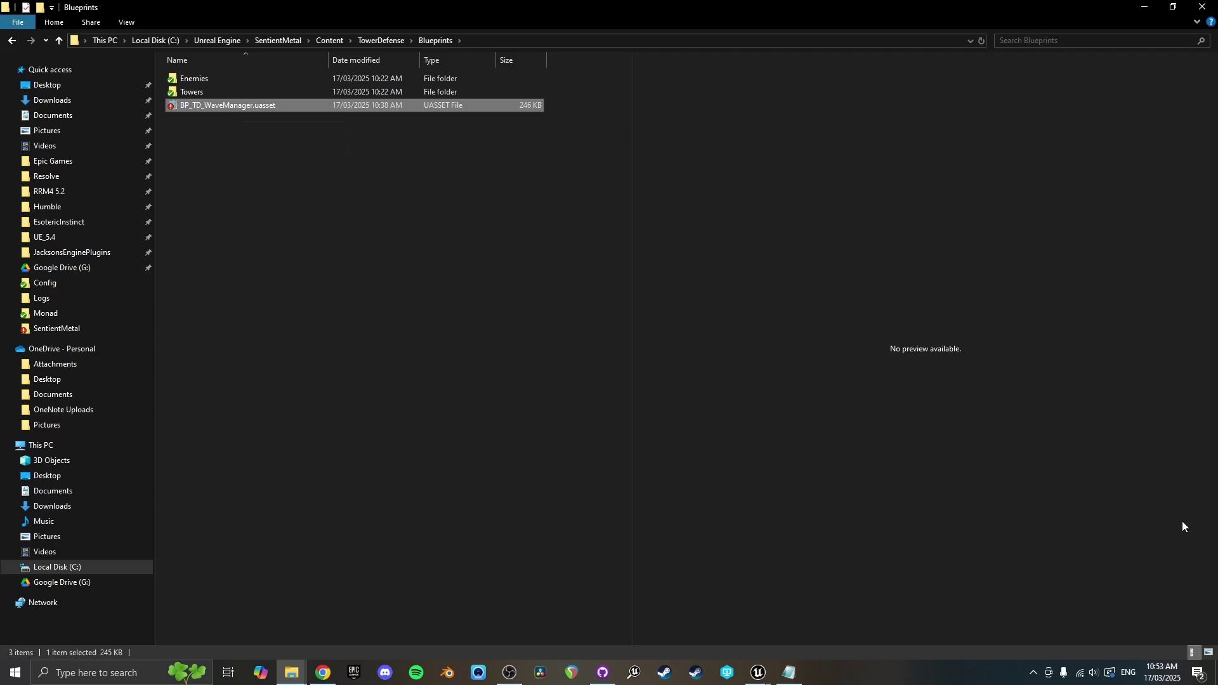
click(386, 40)
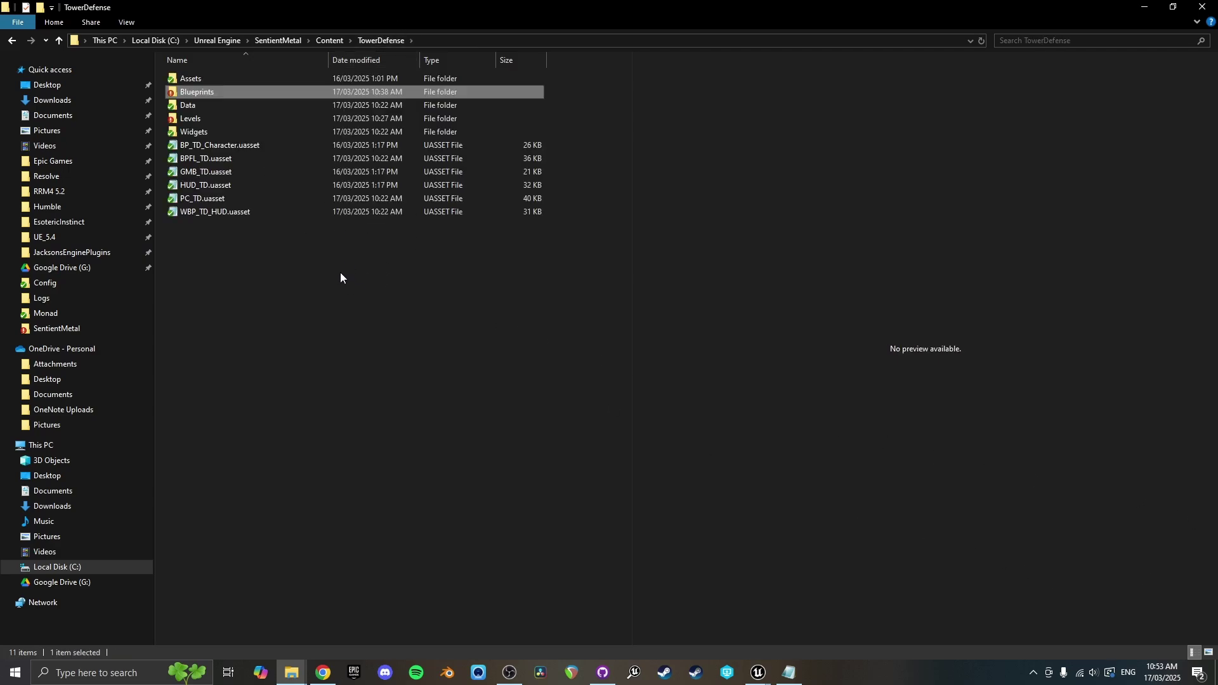
double_click(202, 91)
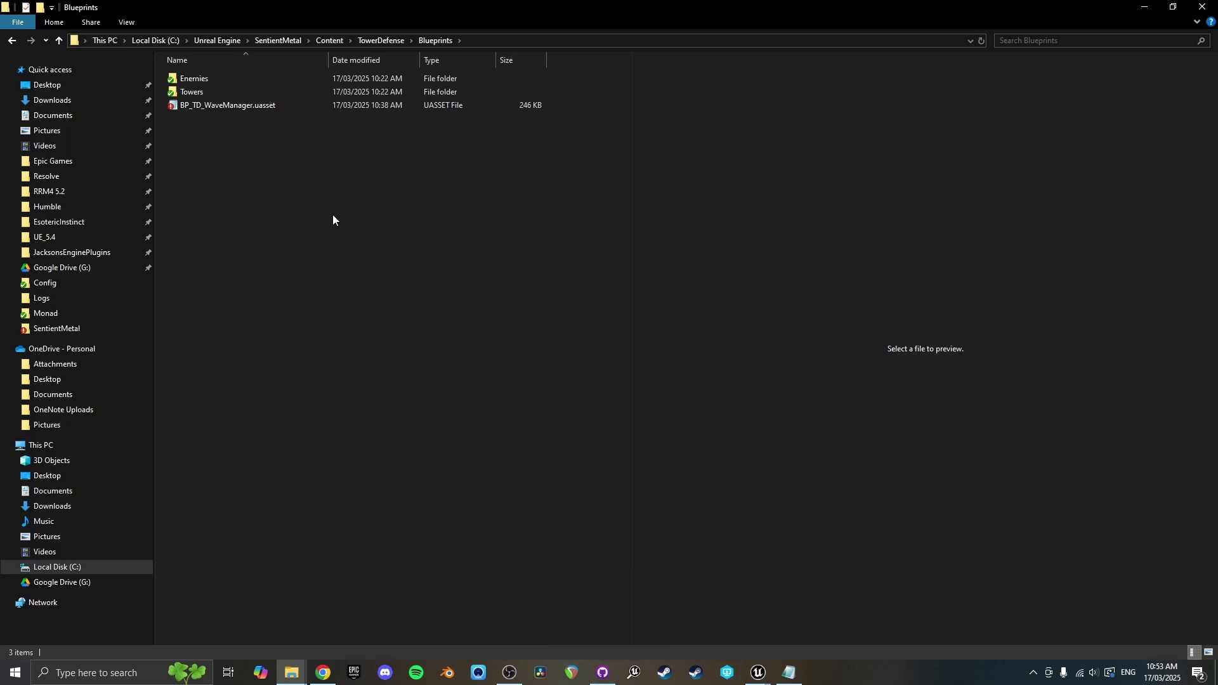
- Go up to Unreal Engine, re-enter SentientMetal > Content > TowerDefense > Blueprints, and launch GitHub Desktop
click(284, 41)
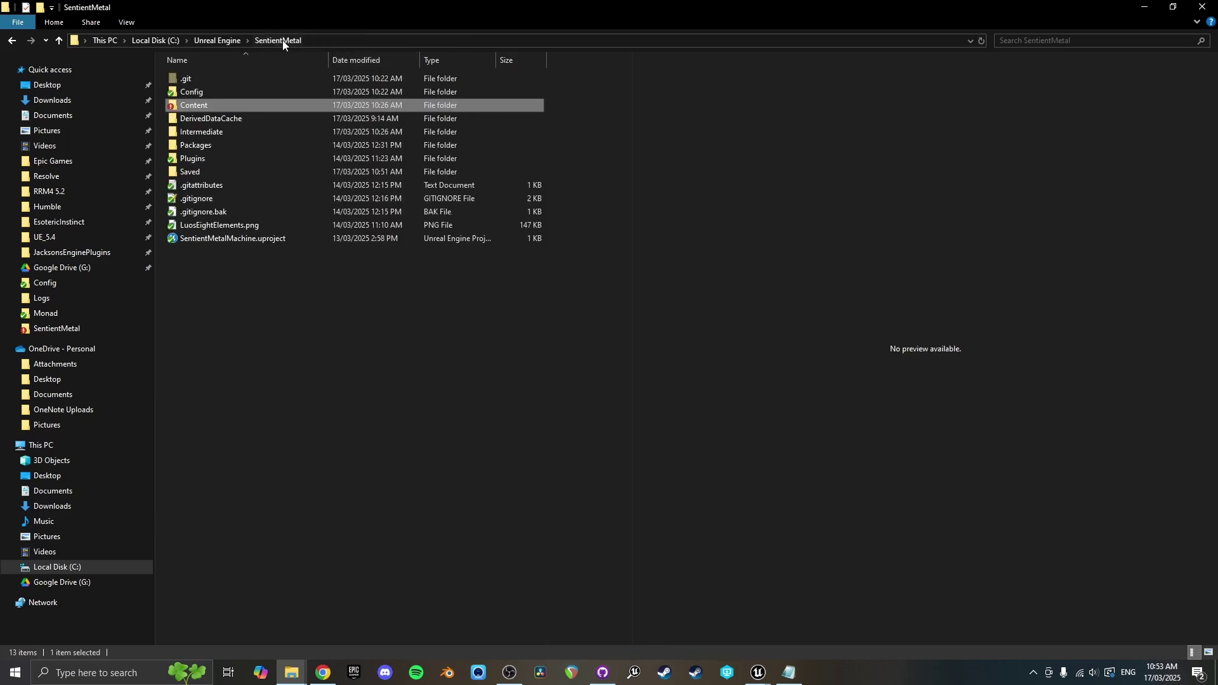
click(235, 42)
double_click(216, 119)
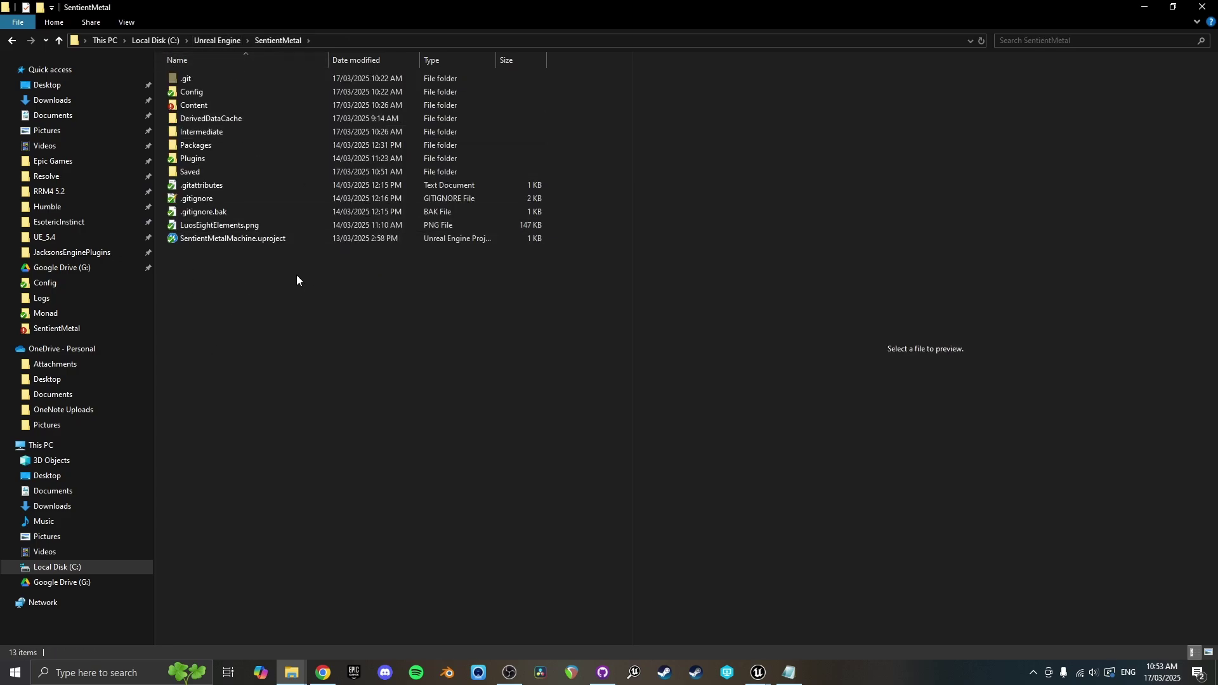
double_click(212, 105)
double_click(226, 277)
double_click(212, 93)
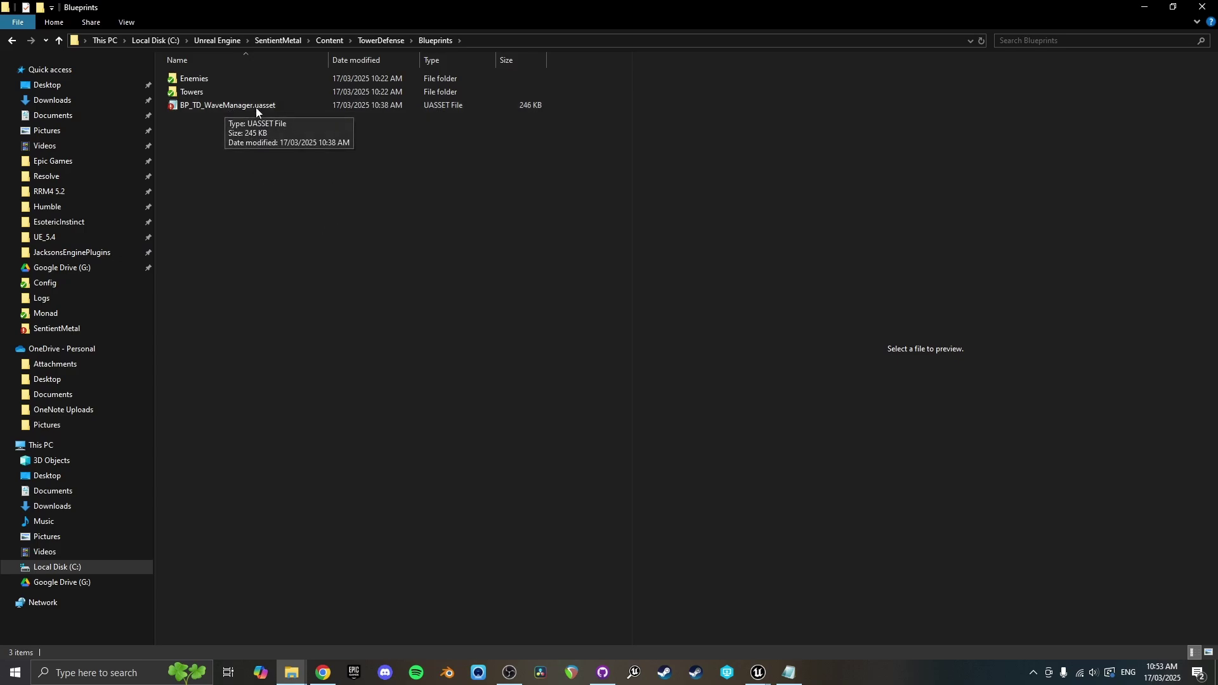
mouse_move(226, 108)
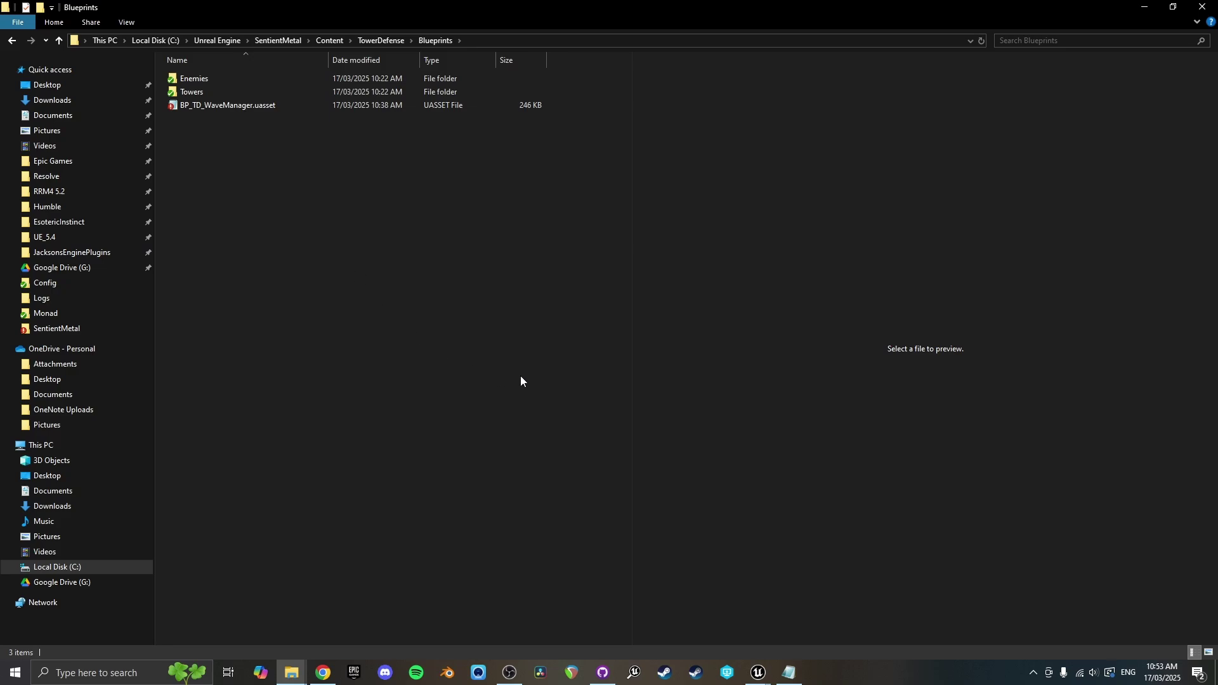
click(602, 672)
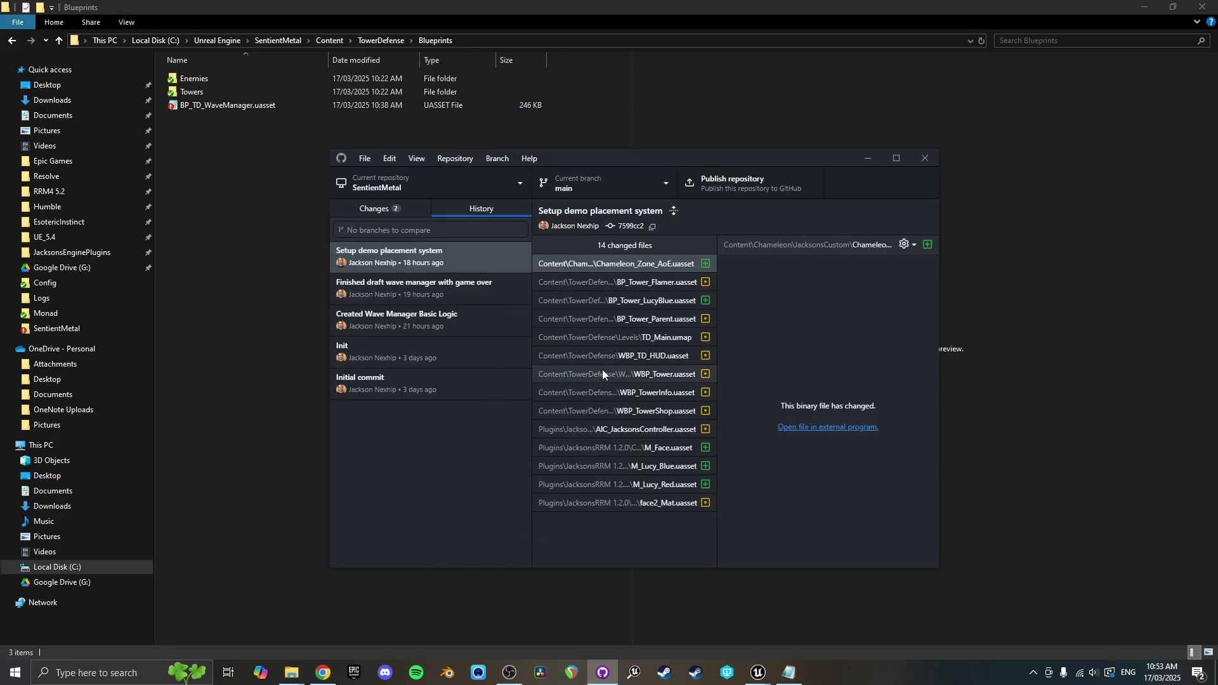
- Reposition the GitHub Desktop window higher on screen
drag(626, 160, 614, 155)
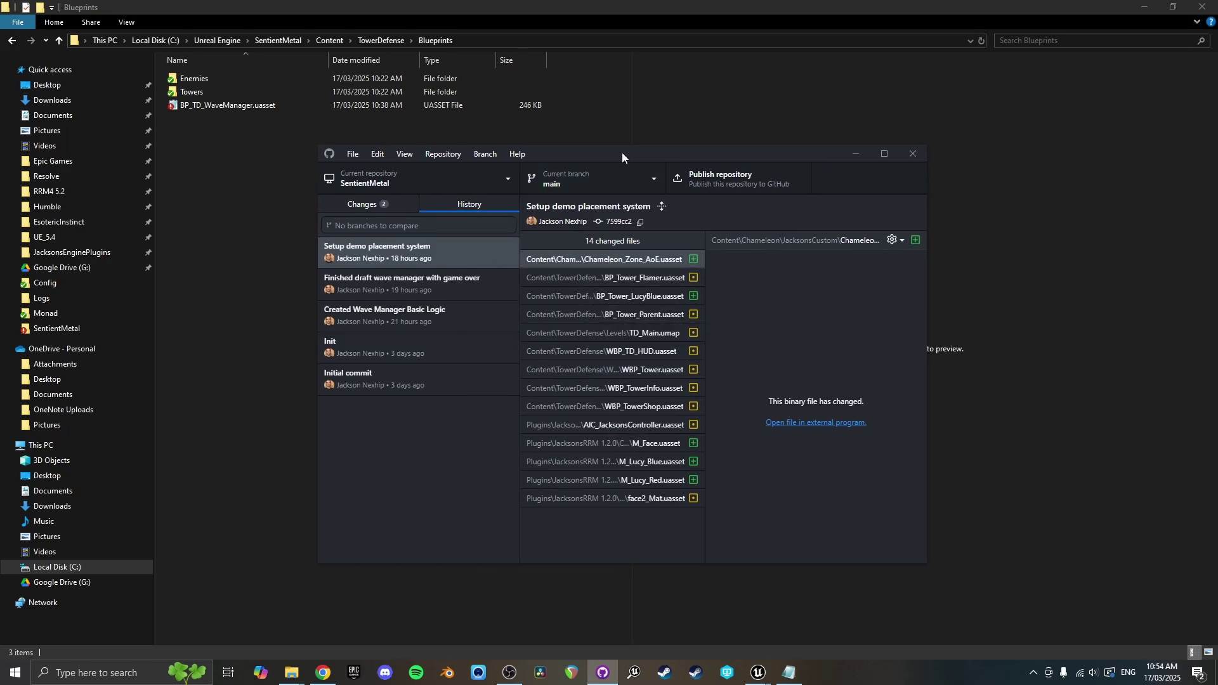
drag(621, 154, 629, 125)
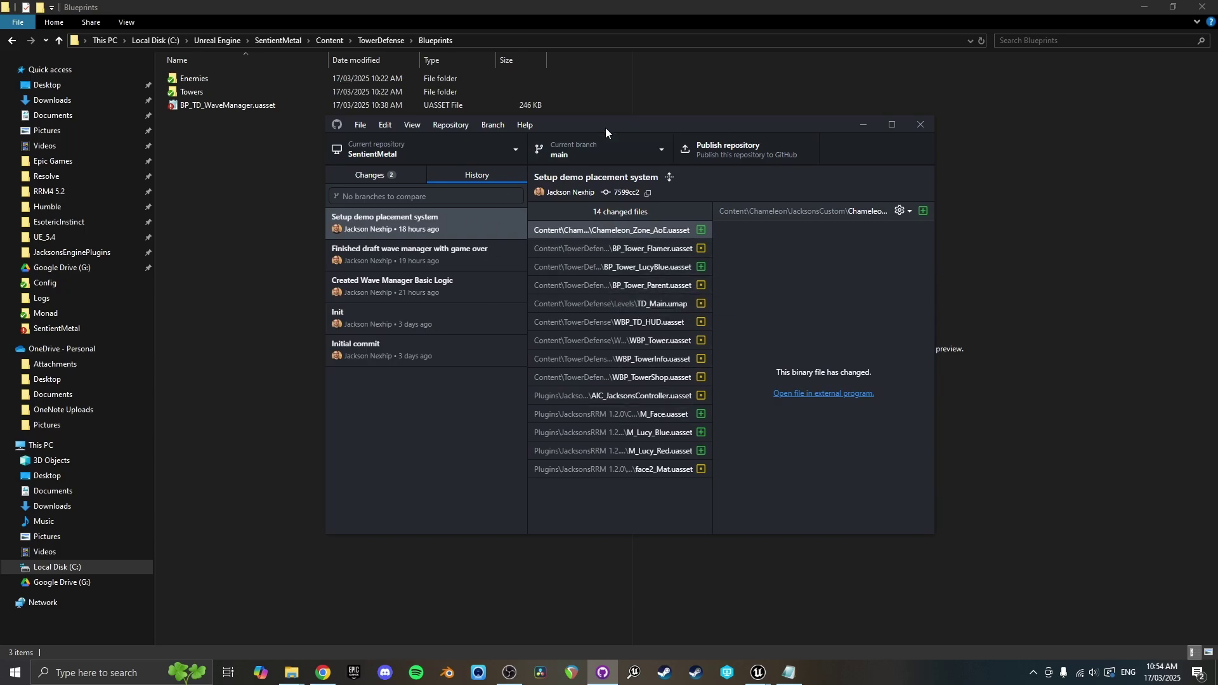
drag(605, 127, 603, 127)
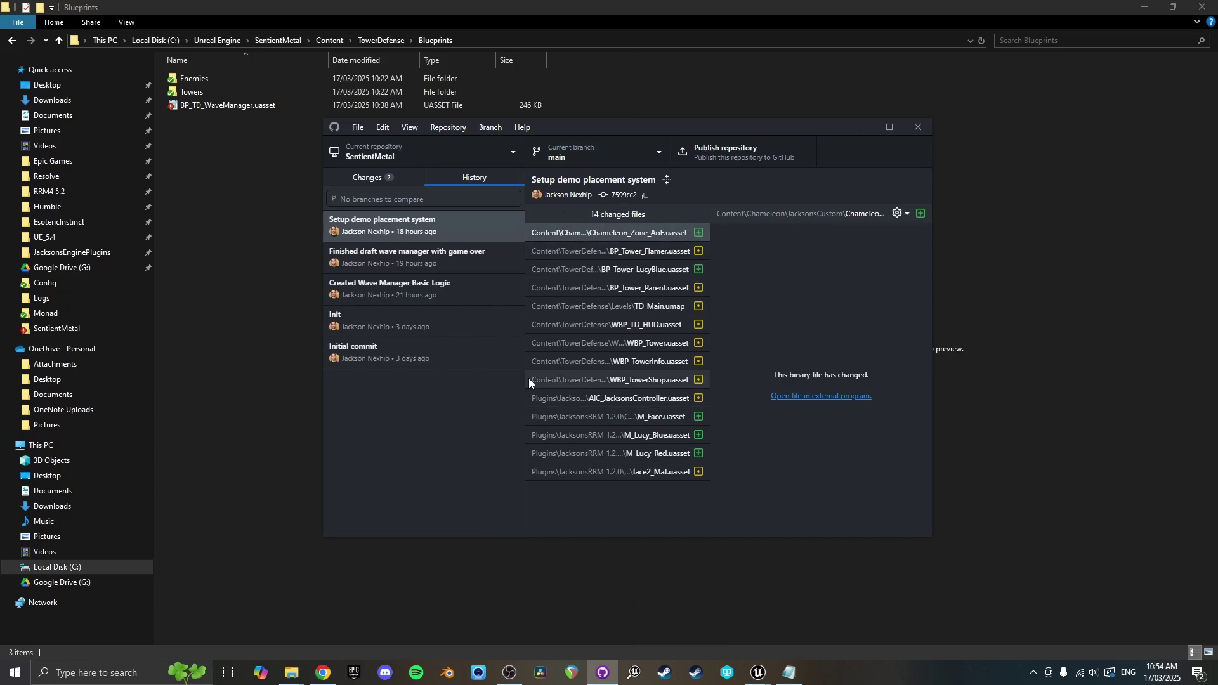
- Browse the wave manager commits, ending on 'Setup demo placement system' and its 14 files
click(427, 251)
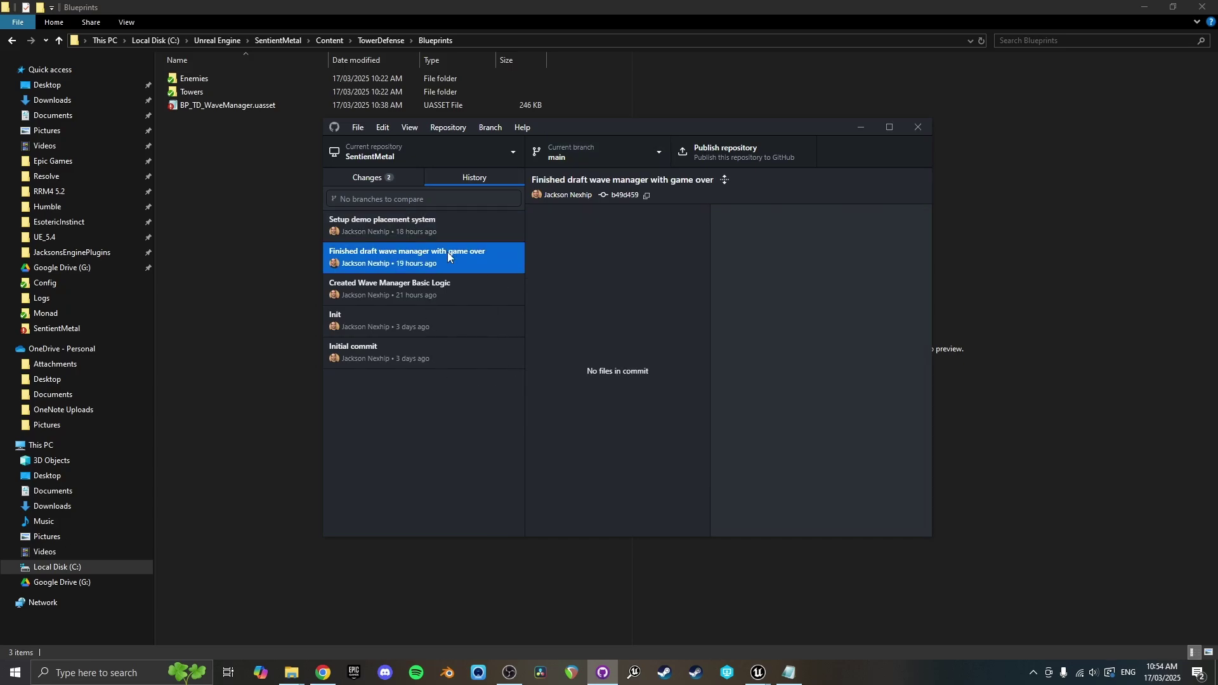
click(439, 289)
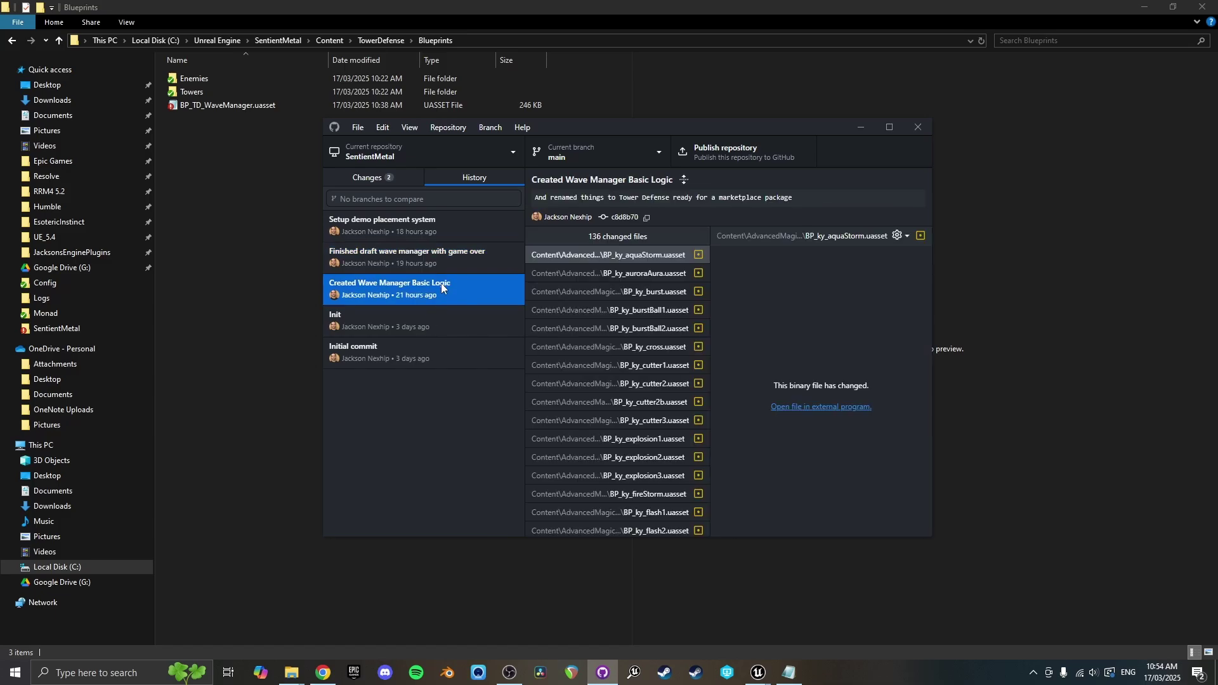
click(430, 232)
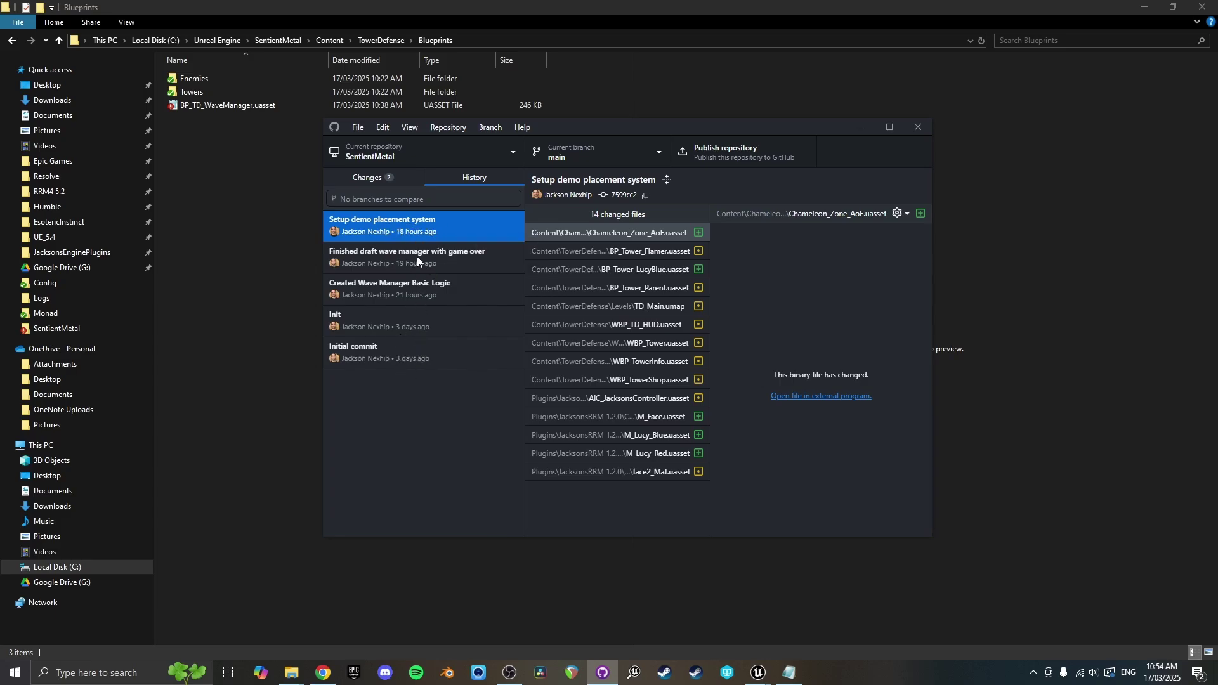
- Open the actions menu for 'Created Wave Manager Basic Logic' and dismiss it unused
click(419, 289)
right_click(419, 290)
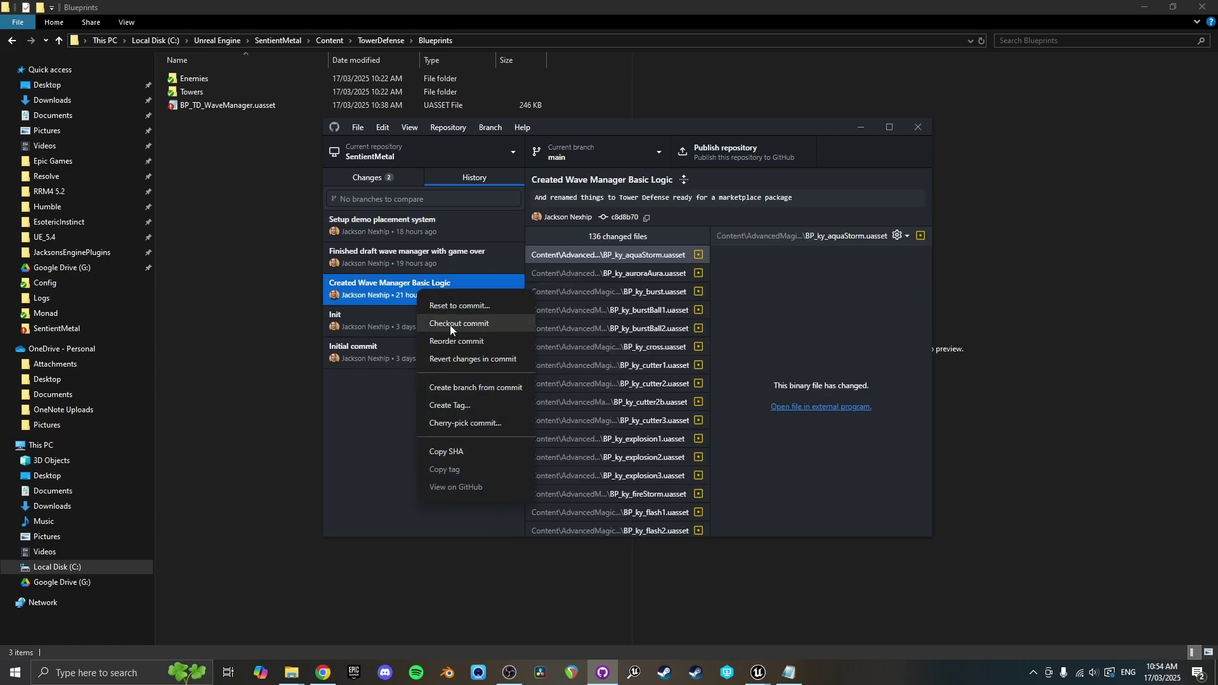
click(386, 298)
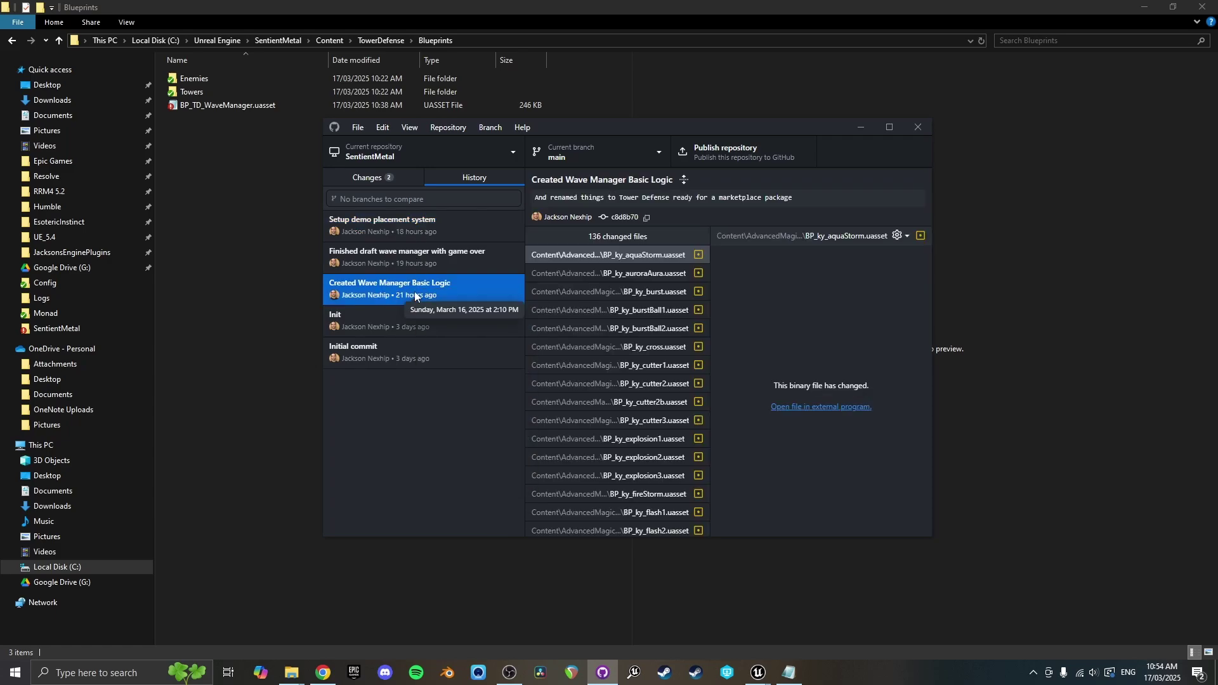
- Compare file lists of 'Finished draft wave manager with game over' and 'Created Wave Manager Basic Logic', then return to Explorer
click(435, 262)
scroll(570, 332, down, 2)
click(461, 284)
click(459, 259)
scroll(634, 355, down, 3)
scroll(631, 330, up, 2)
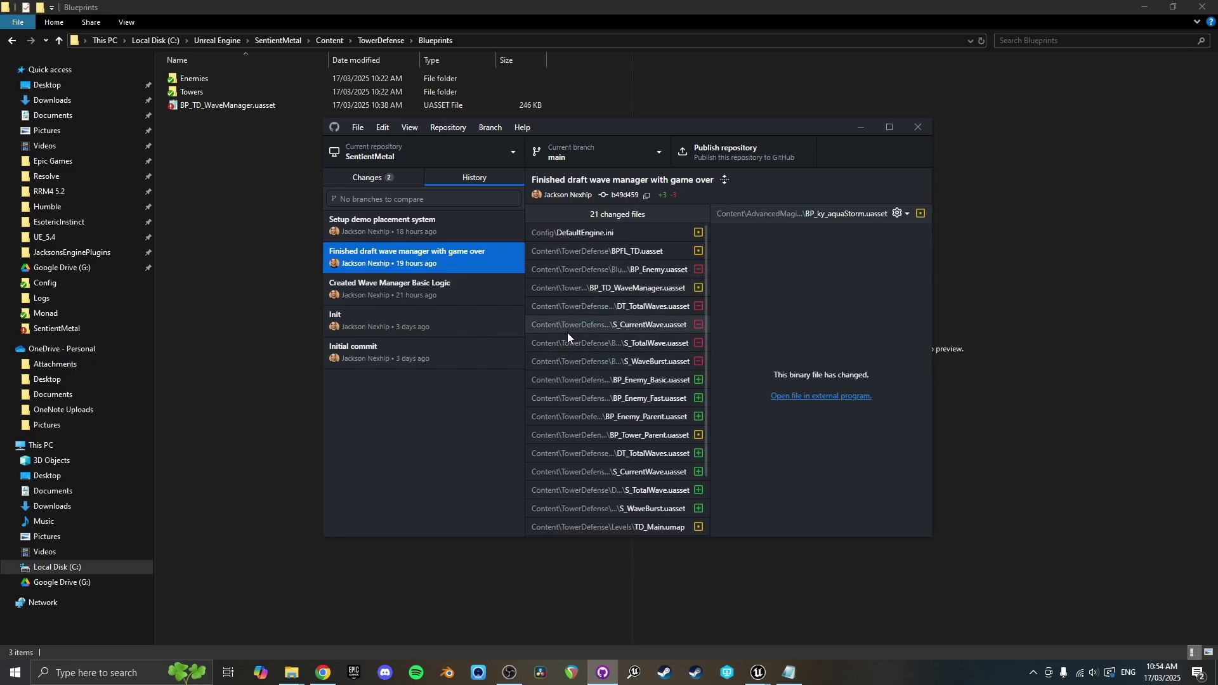
scroll(569, 375, down, 2)
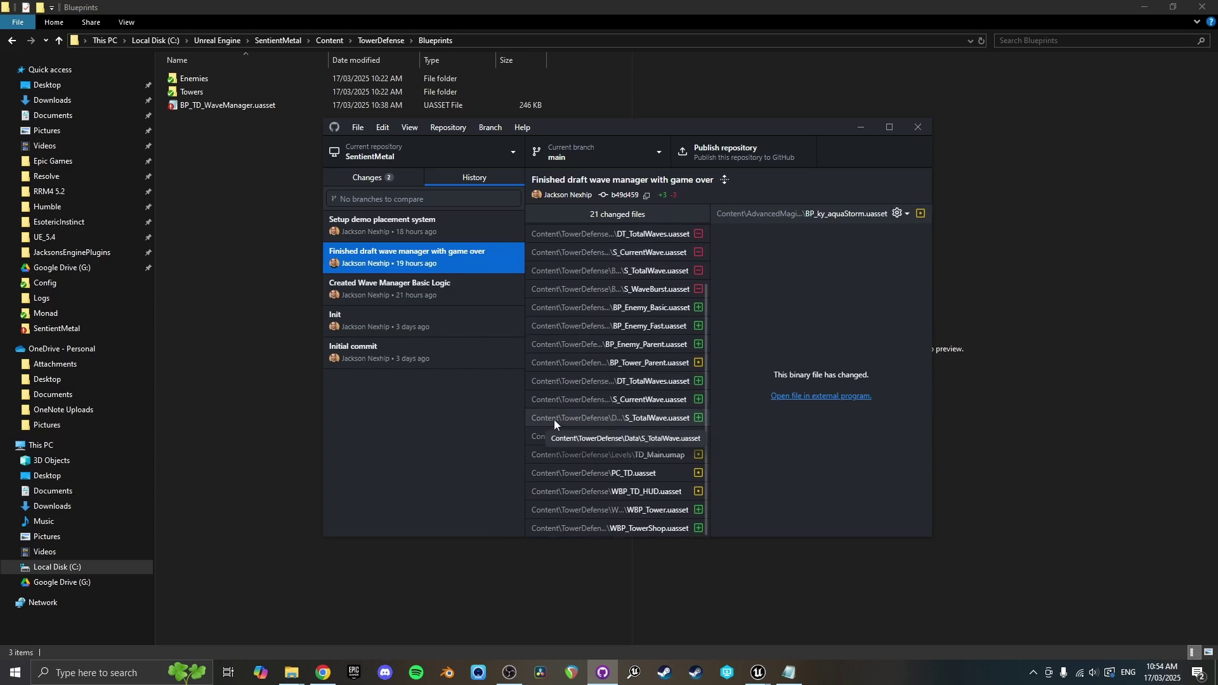
click(444, 290)
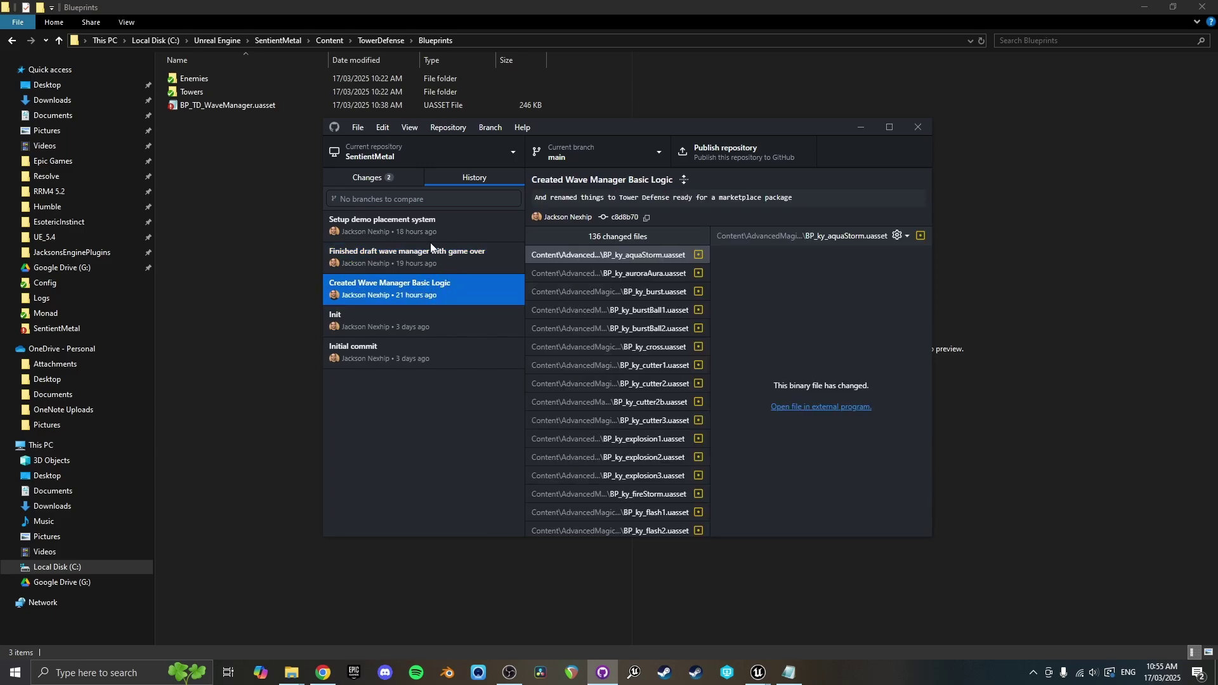
click(245, 221)
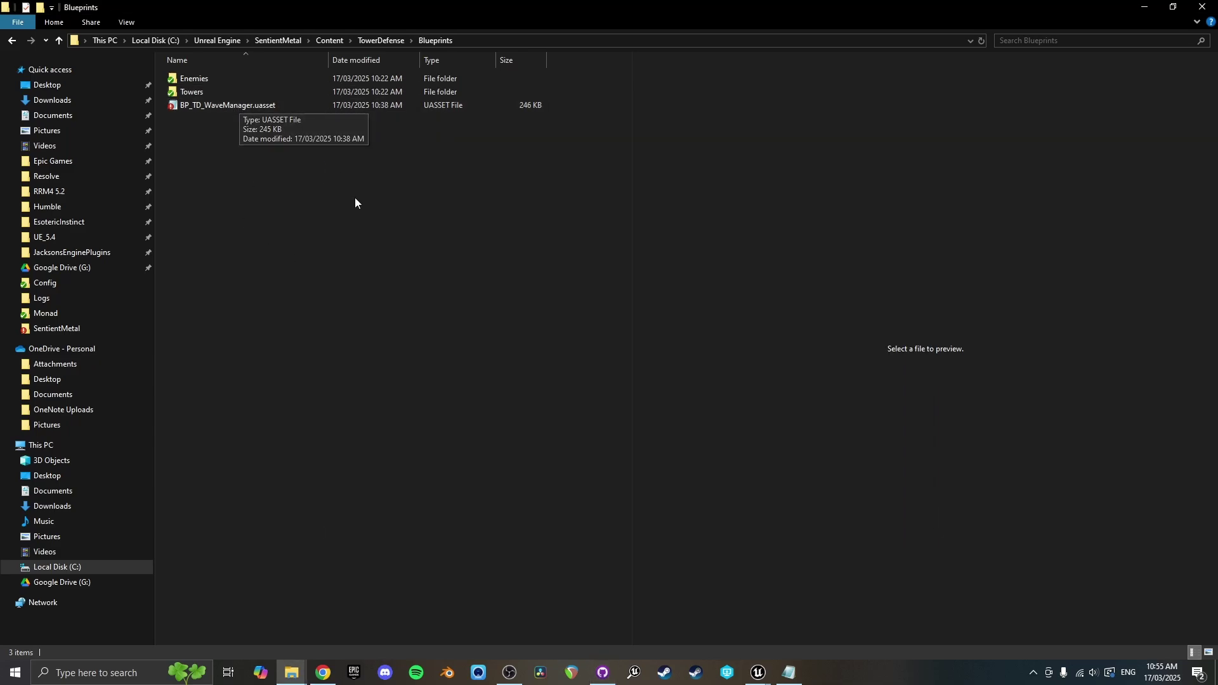
click(603, 672)
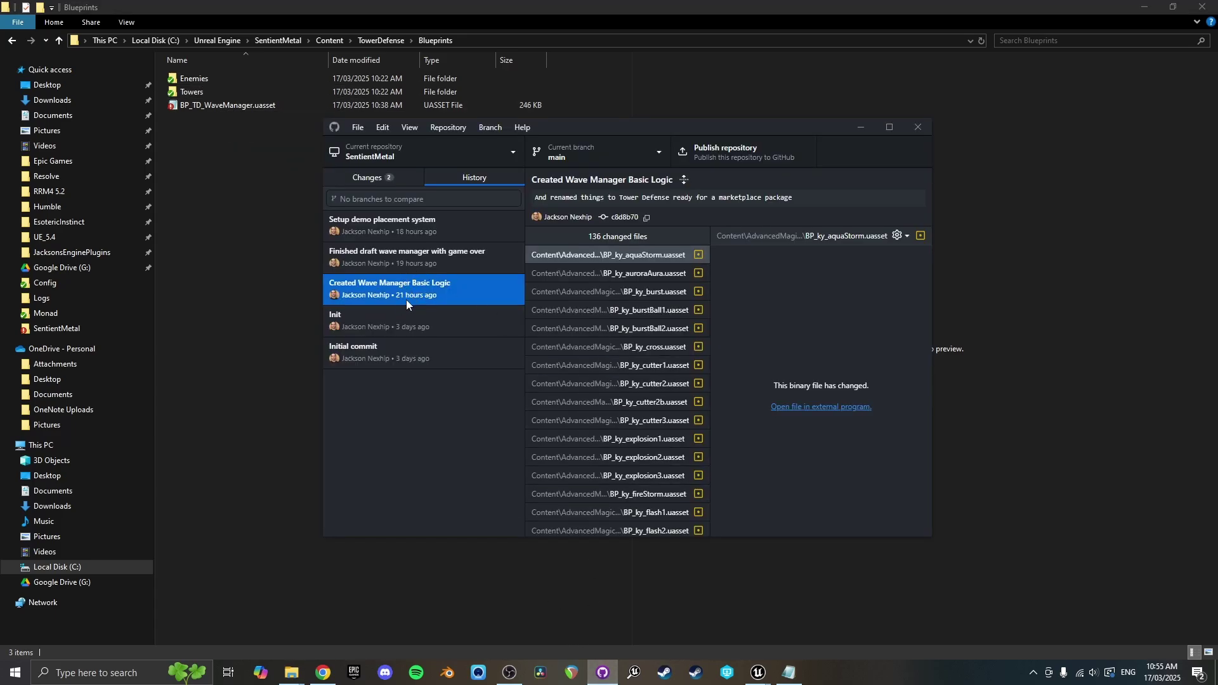
scroll(614, 341, down, 15)
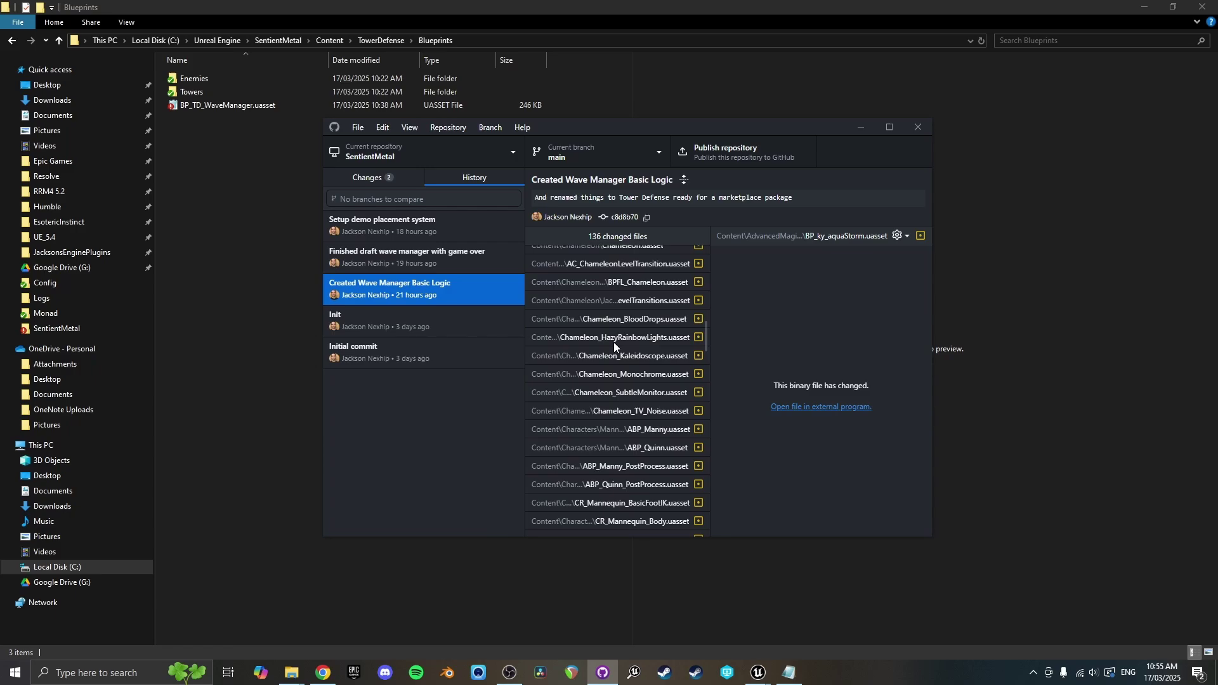
right_click(425, 287)
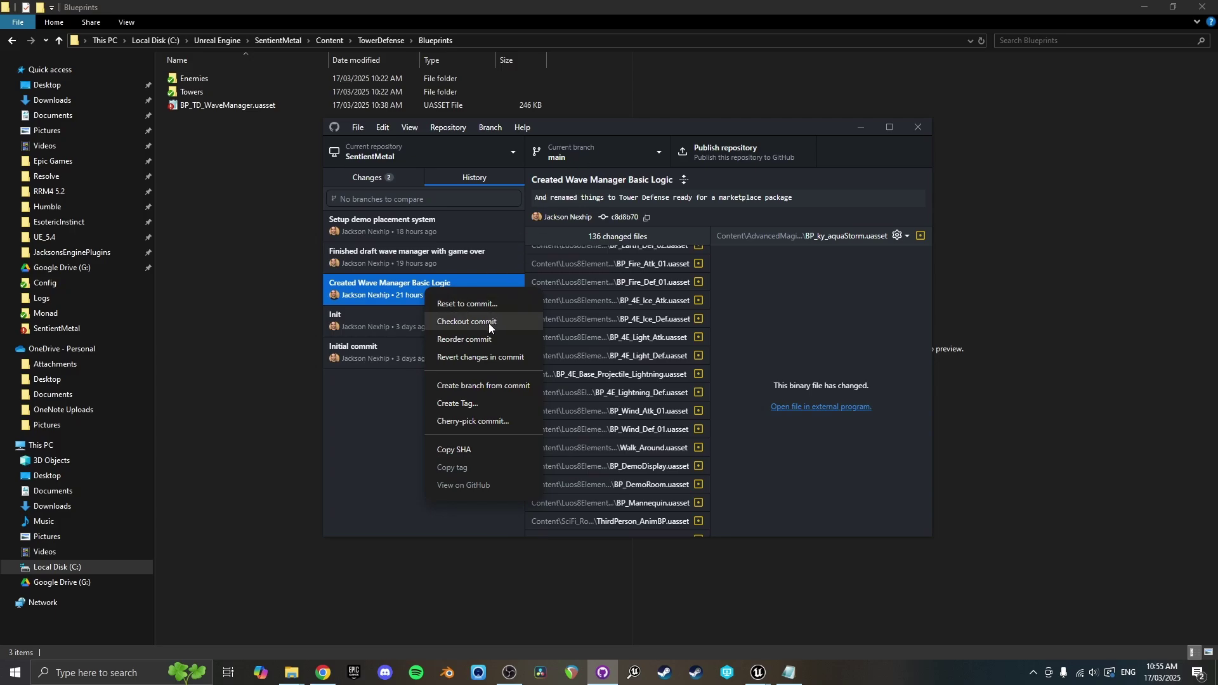
click(588, 149)
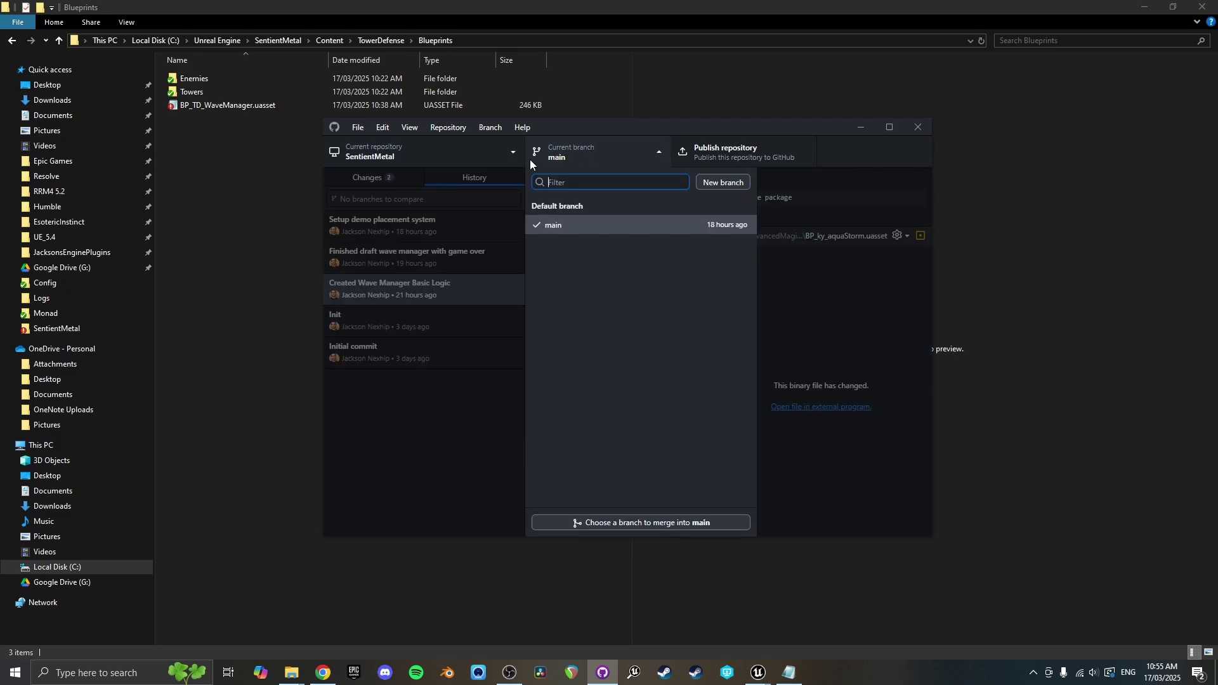
click(270, 219)
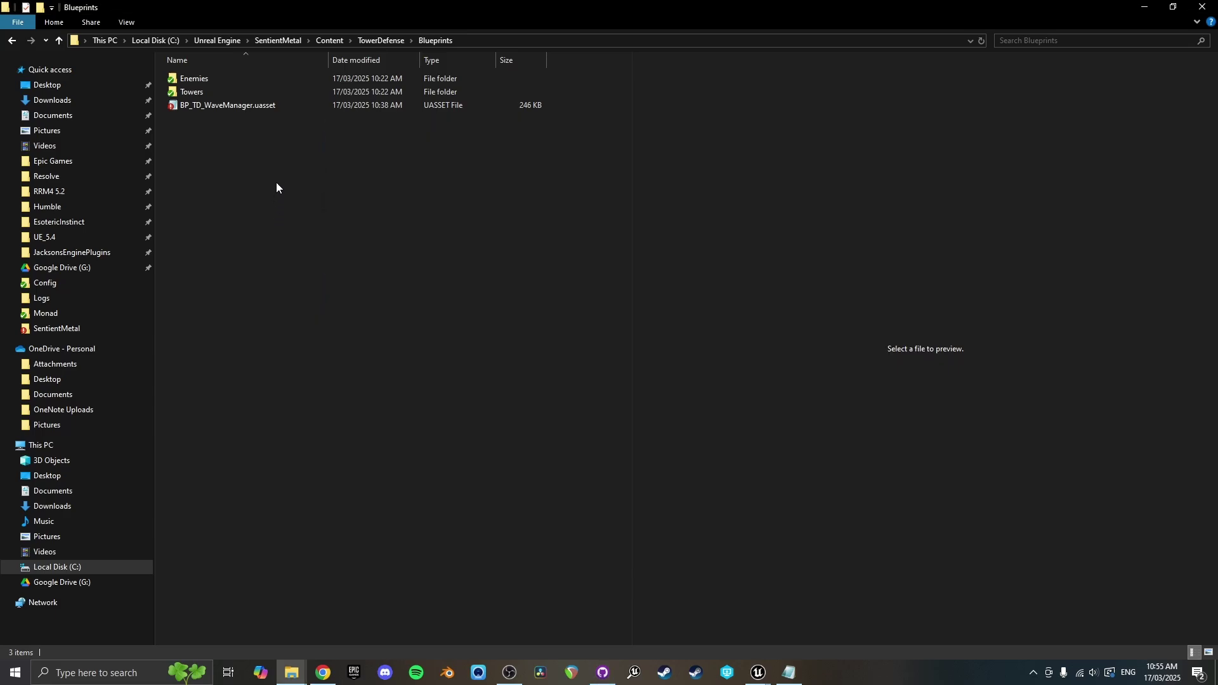
- Go through Content > TowerDefense > Blueprints and select BP_TD_WaveManager.uasset to check its size
click(342, 40)
double_click(214, 280)
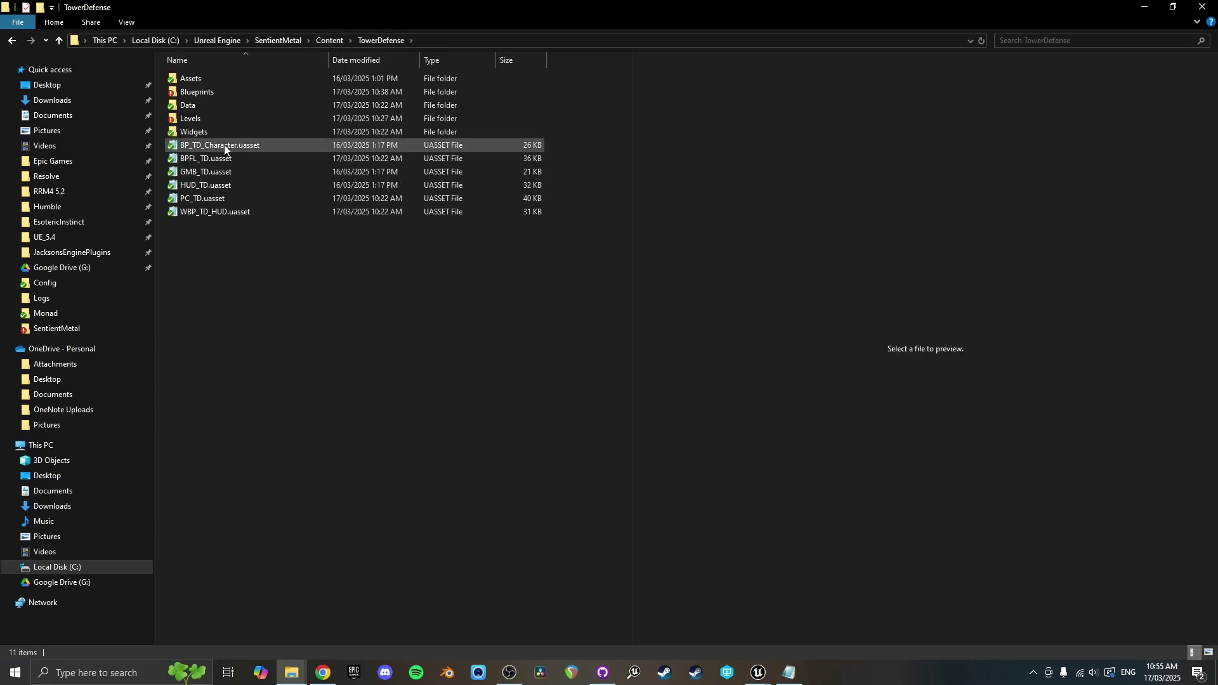
double_click(204, 93)
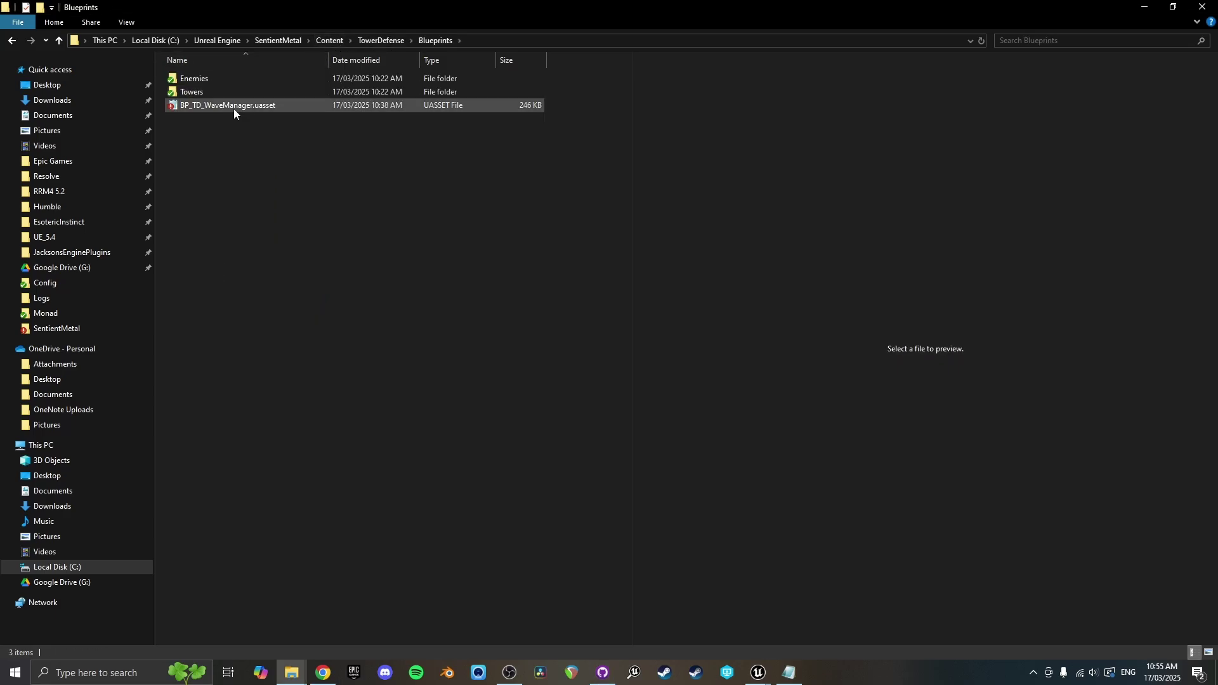
click(233, 109)
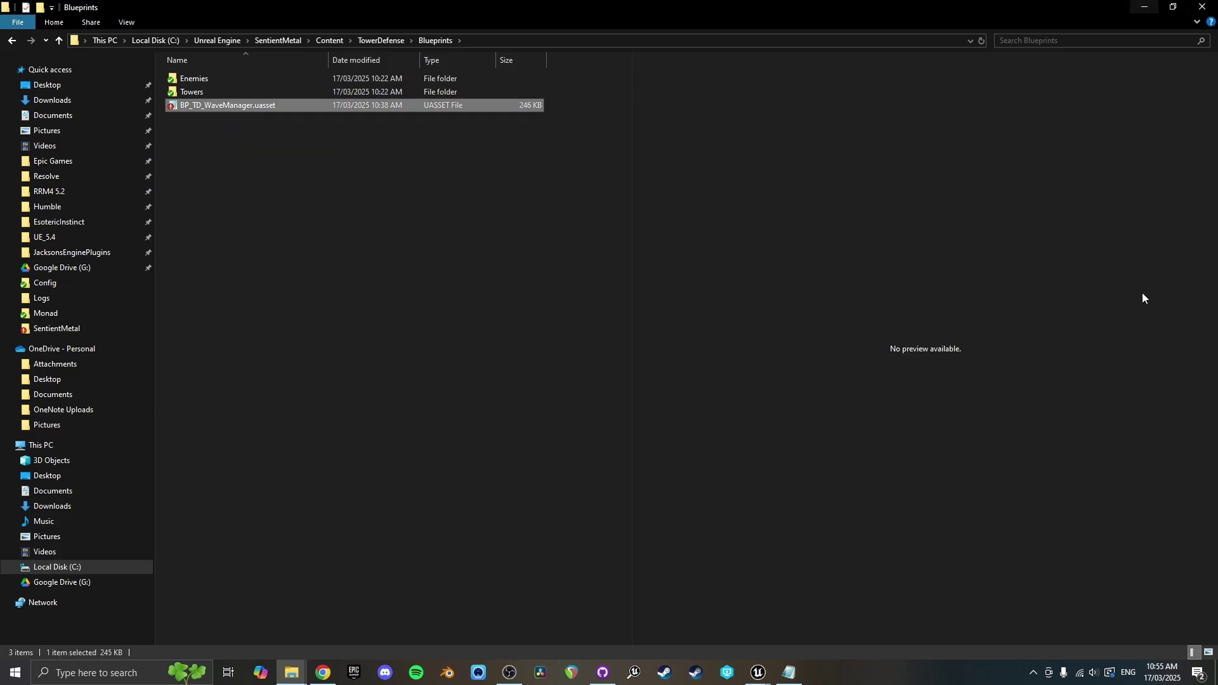
- Inspect the desktop's BP_TD_WaveManager_Commit3 and _Latest copies, then bring up Unreal's TD_Main editor
click(1214, 673)
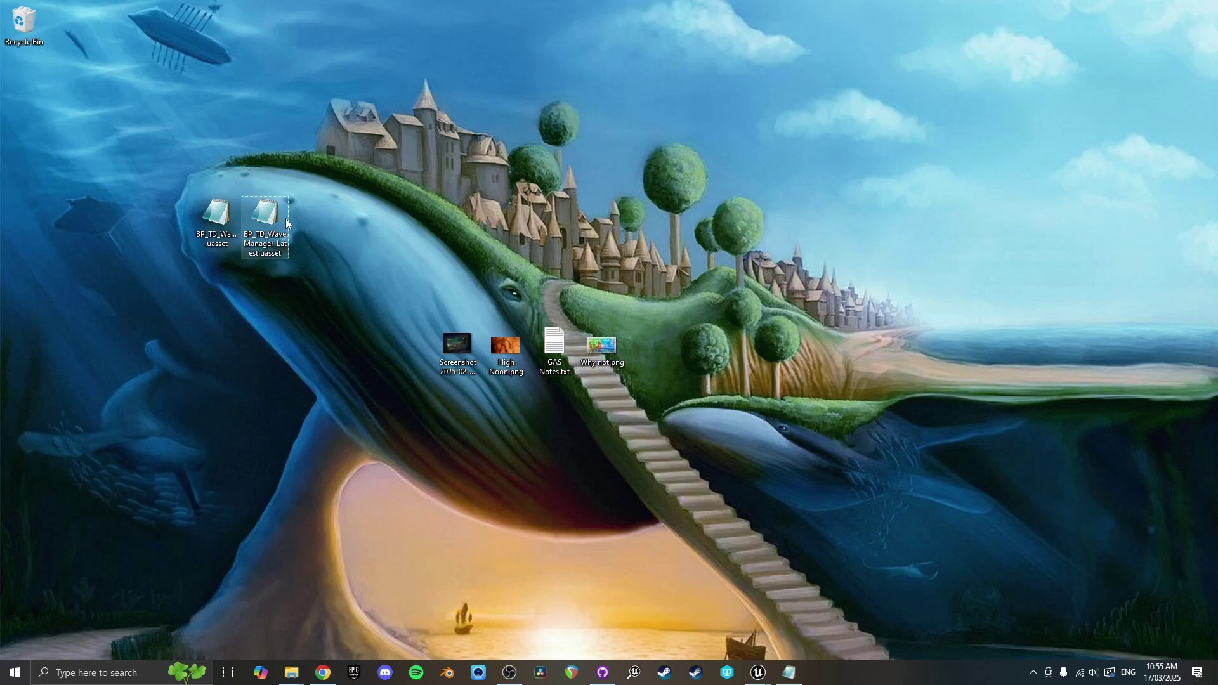
click(222, 244)
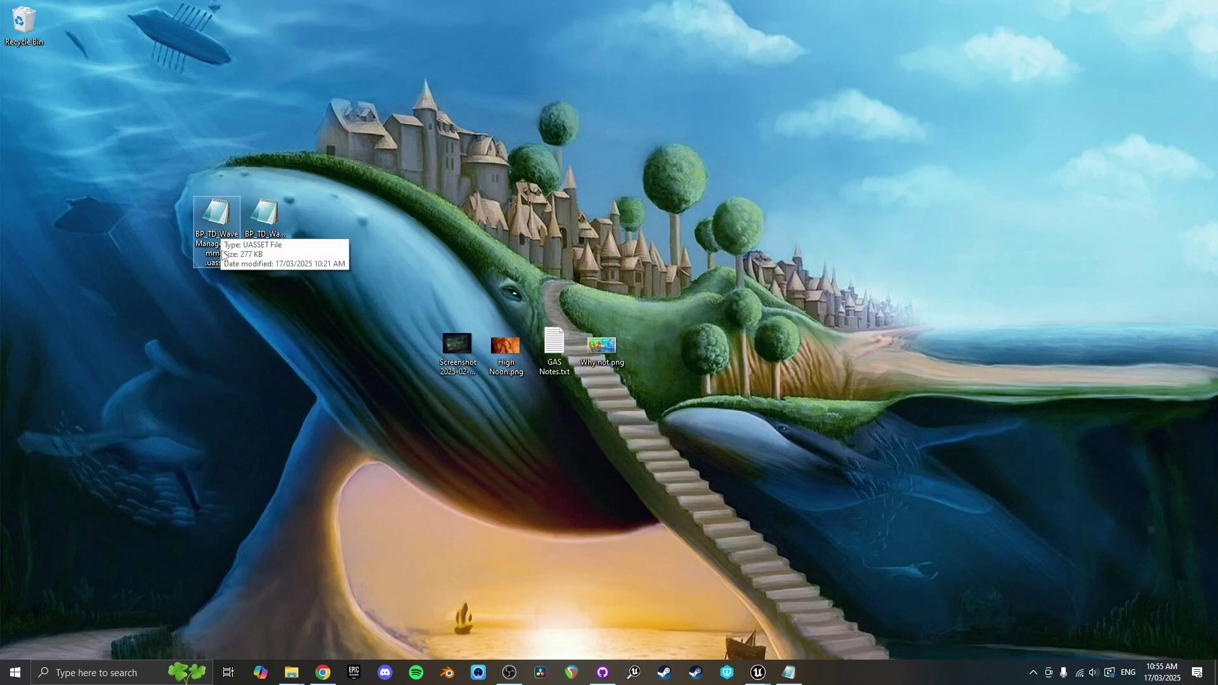
click(275, 230)
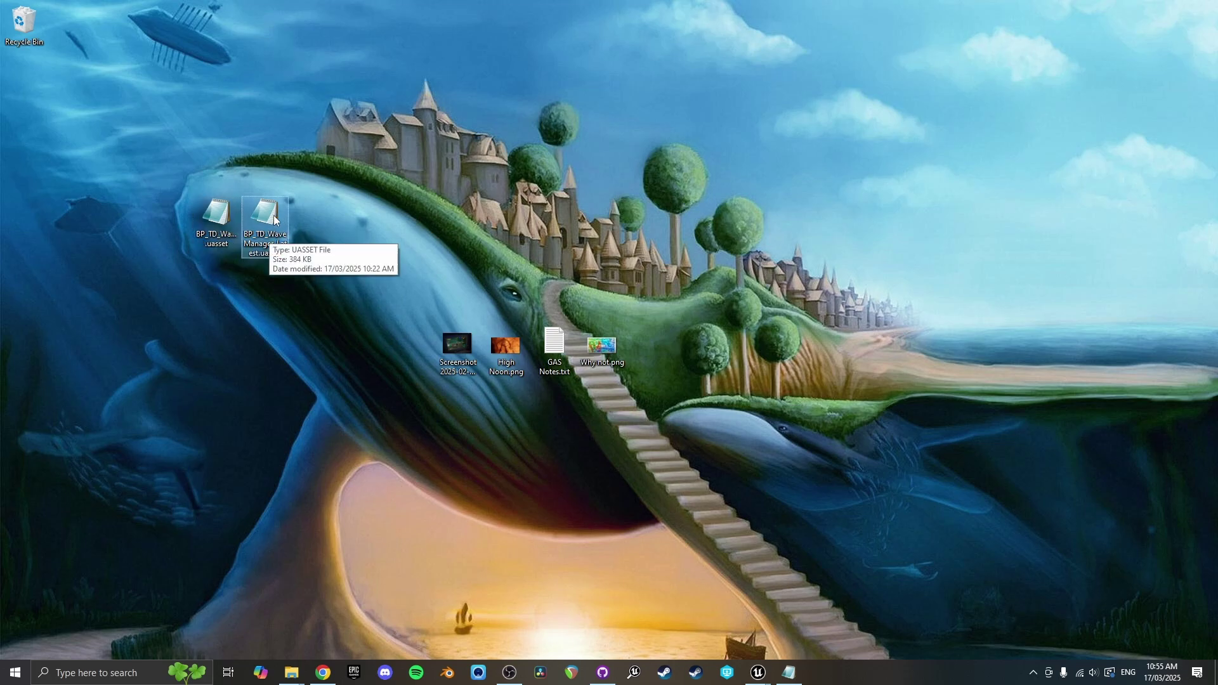
click(219, 221)
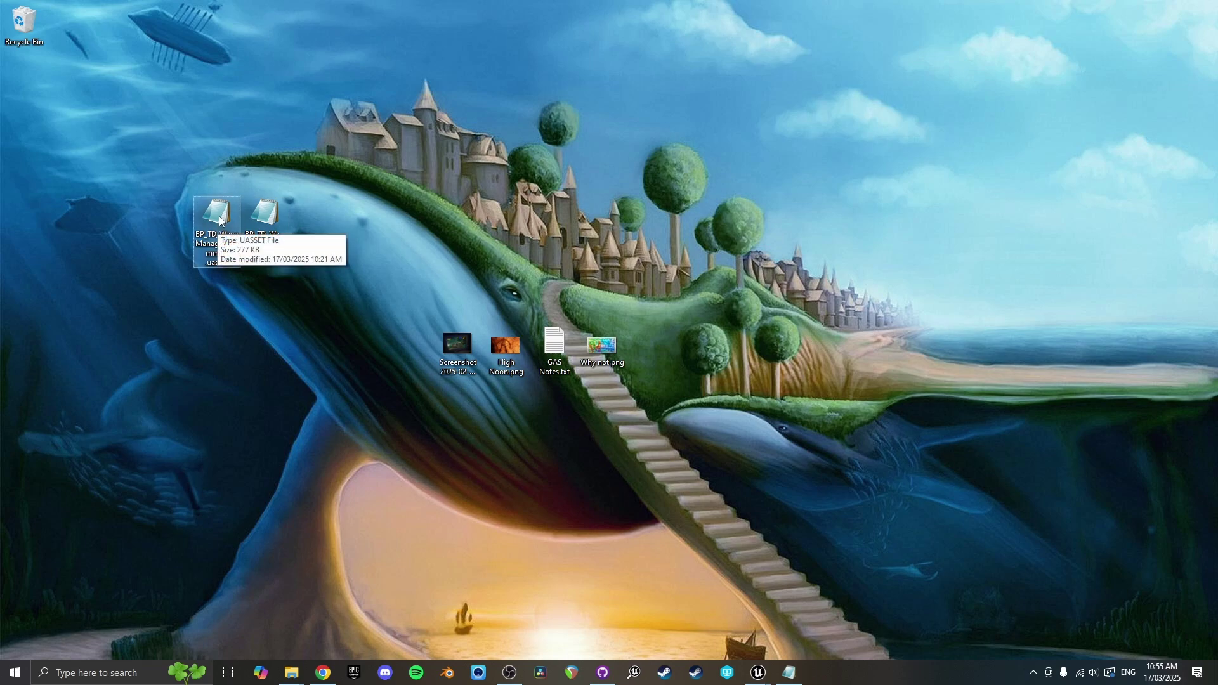
click(756, 676)
click(698, 621)
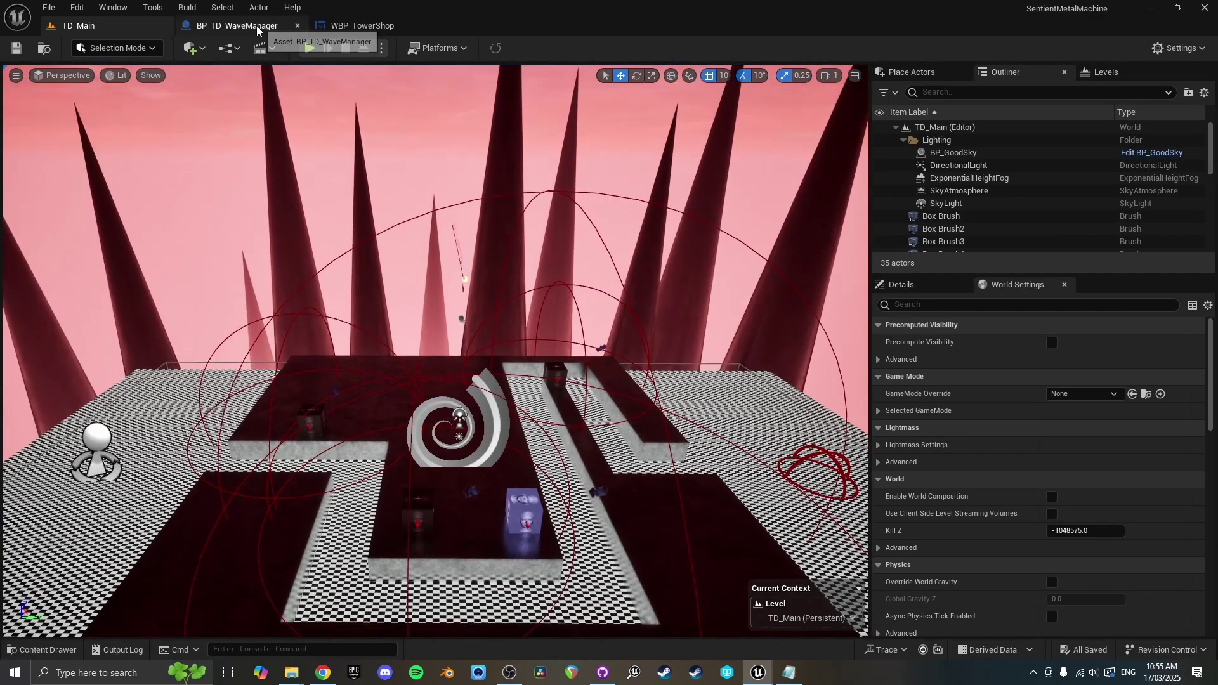
- Look over BP_TD_WaveManager's Event Graph around AUTH Start Next Wave, then minimize the editor
click(257, 25)
click(435, 74)
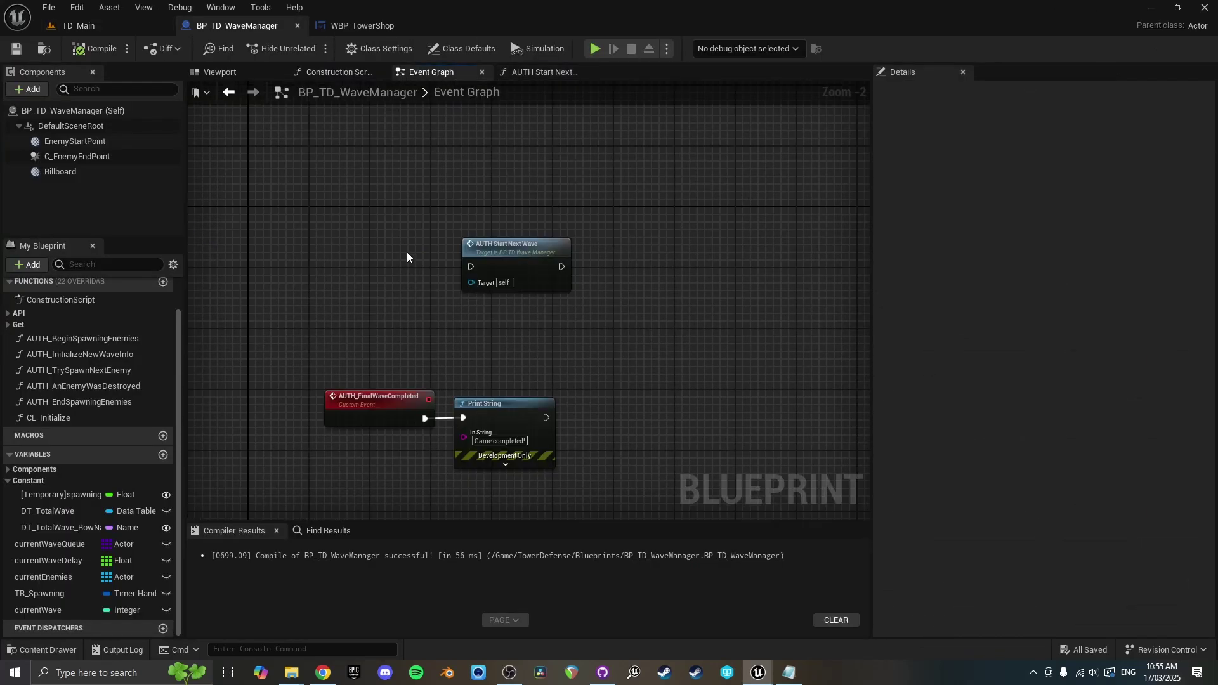
scroll(408, 259, down, 6)
scroll(540, 253, up, 6)
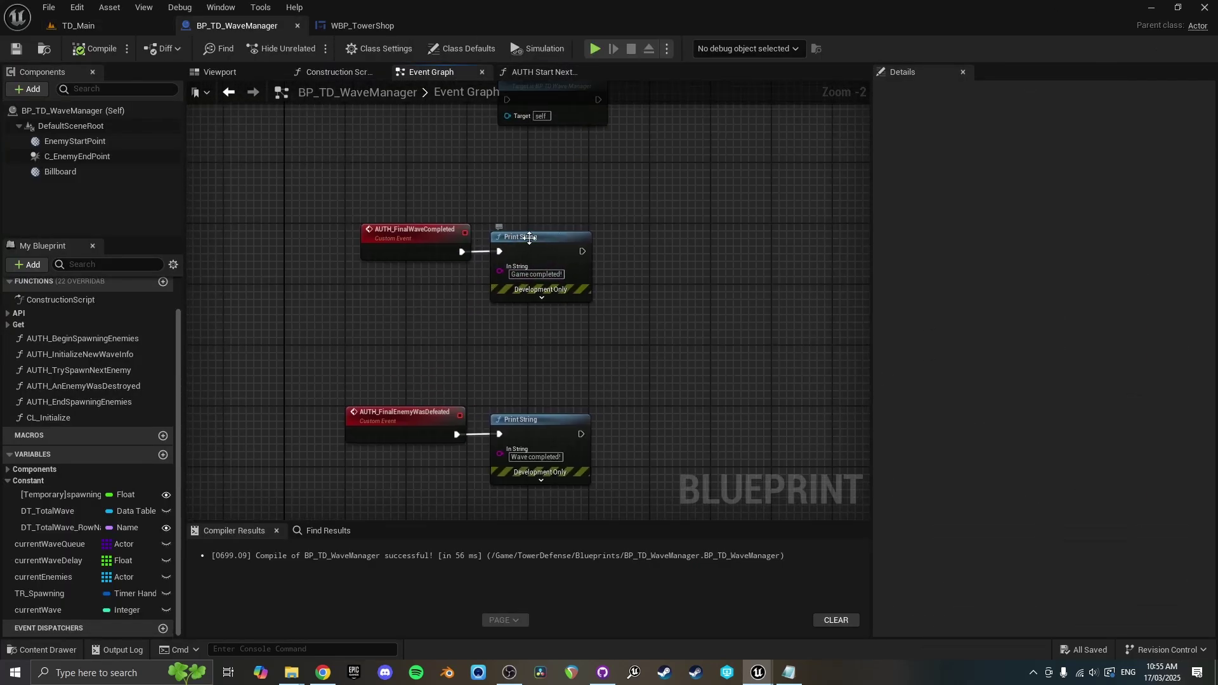
right_drag(578, 211, 555, 234)
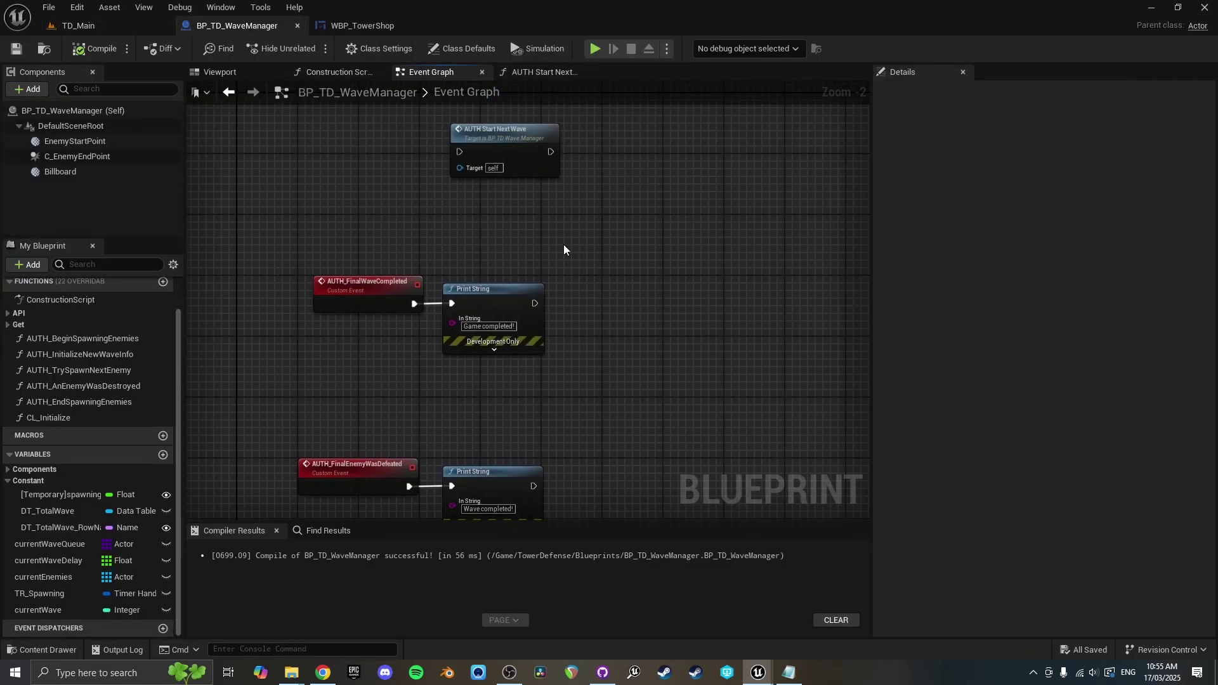
scroll(481, 229, down, 1)
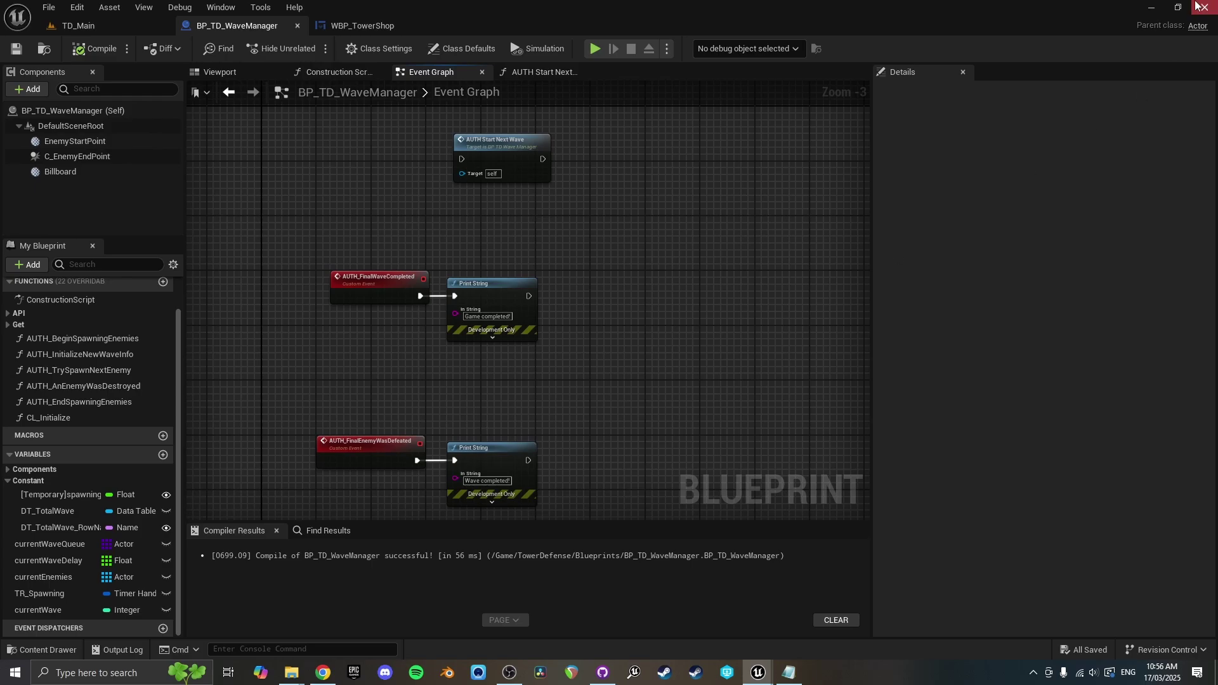
click(1151, 7)
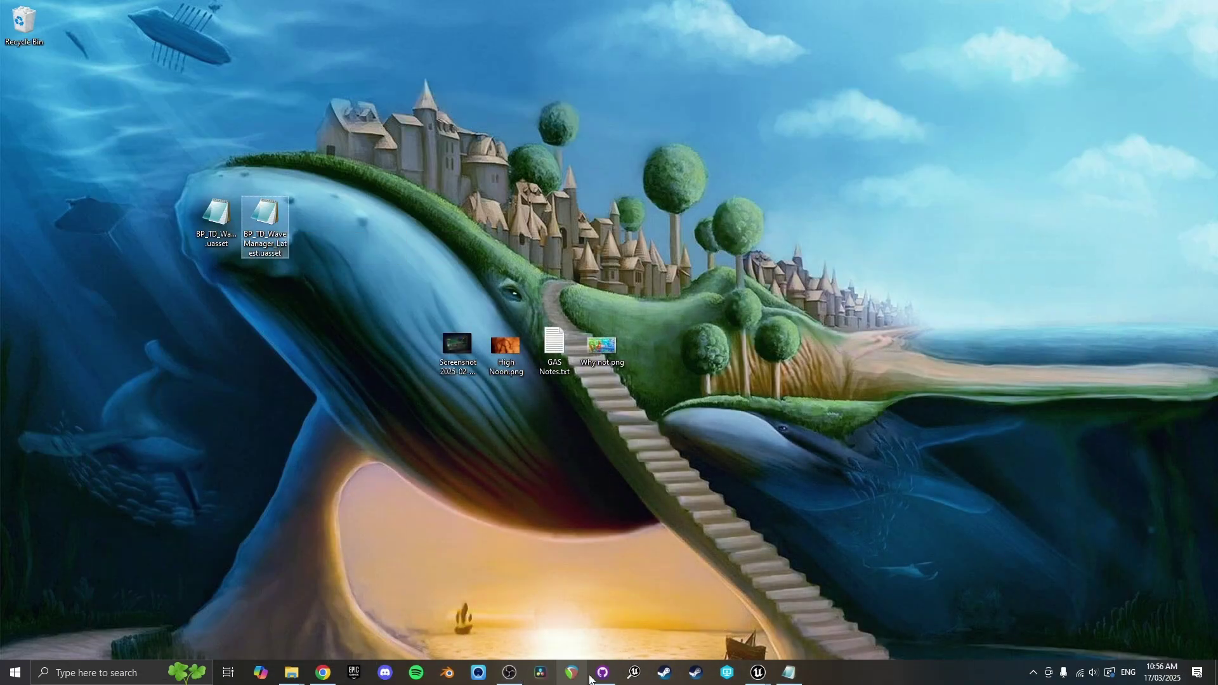
- Hide the Unreal editor and select the BP_TD_WaveManager_Latest.uasset file on the desktop
mouse_move(758, 672)
click(707, 638)
click(95, 35)
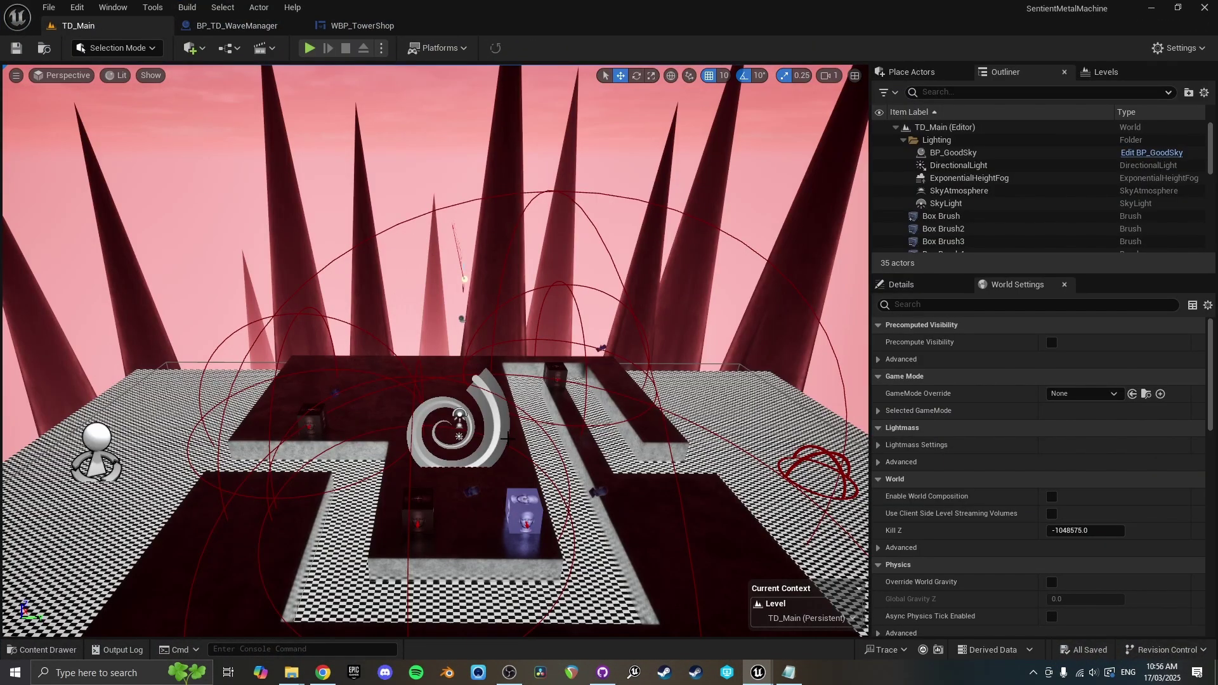
click(1151, 8)
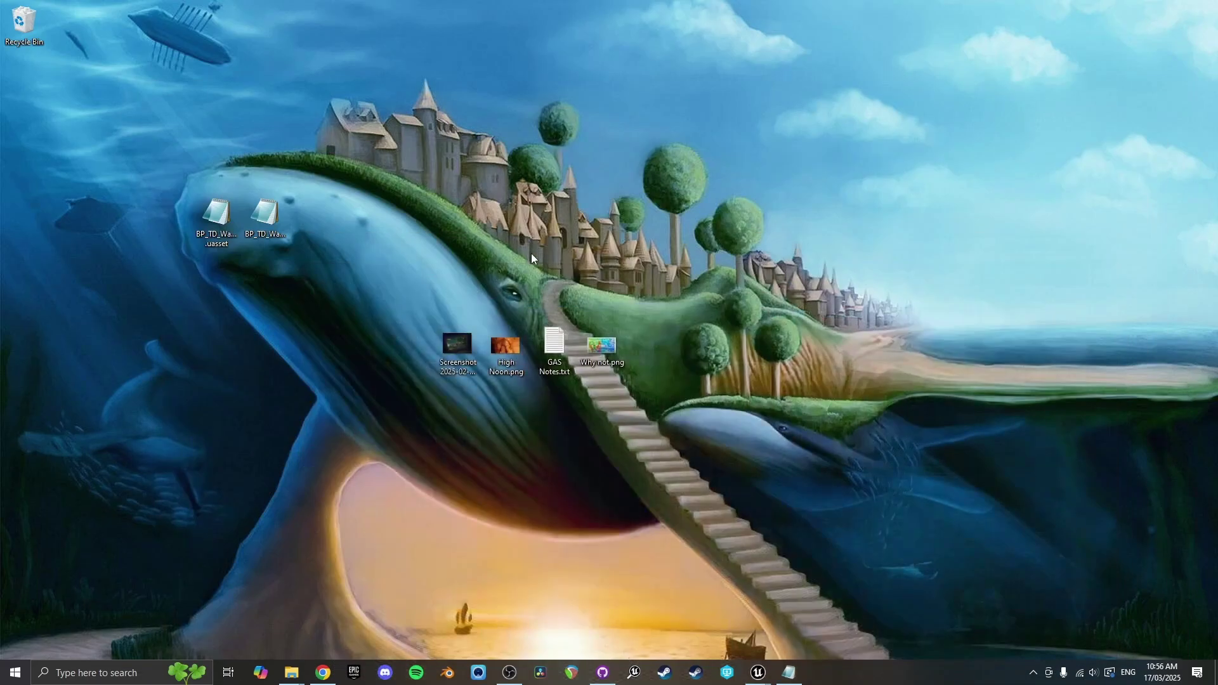
click(271, 221)
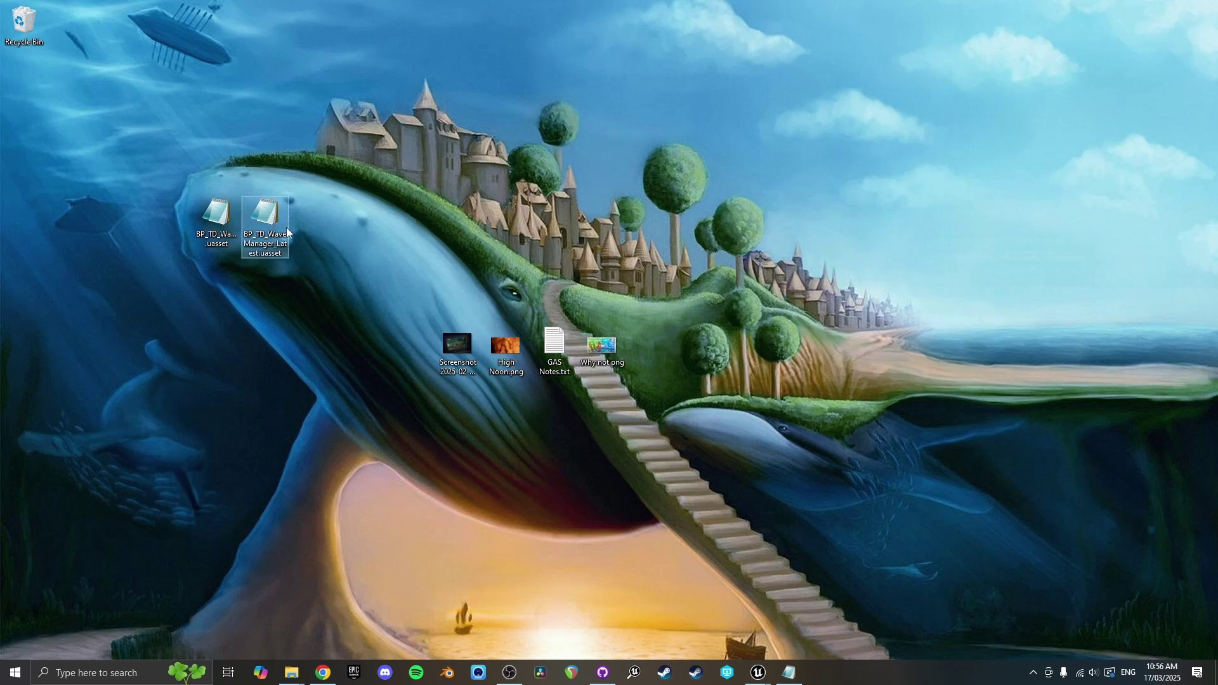
- Open the clean TD project's Content folder in Windows Explorer
click(758, 672)
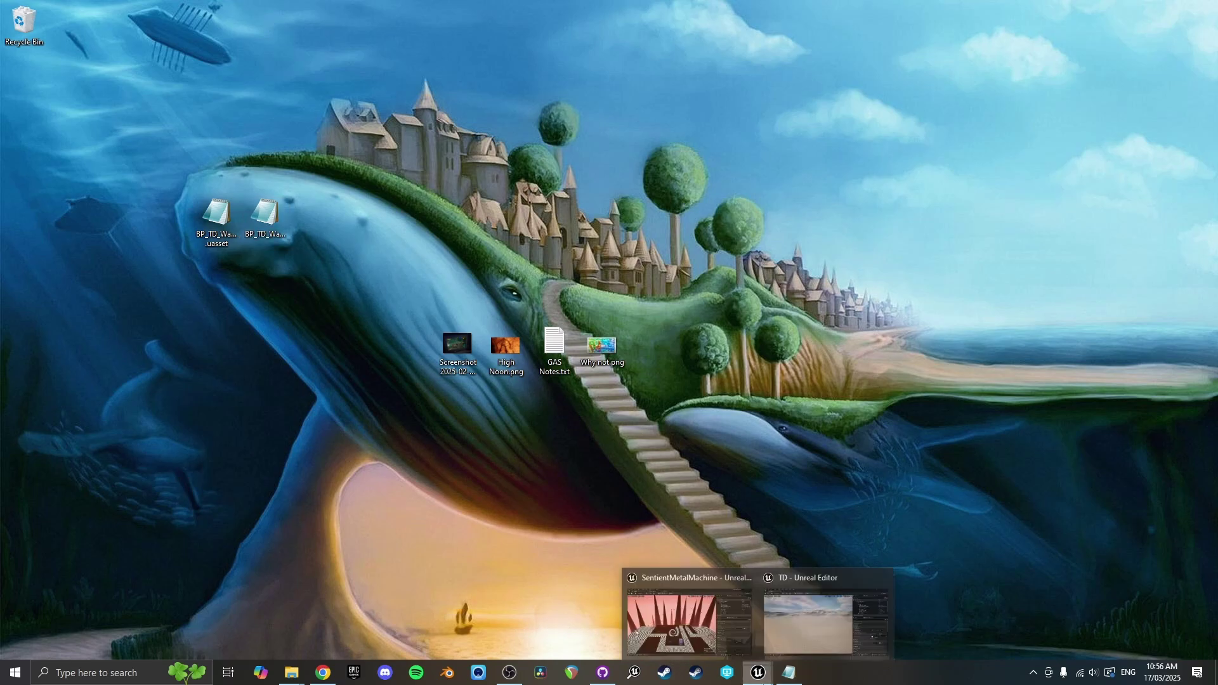
click(818, 608)
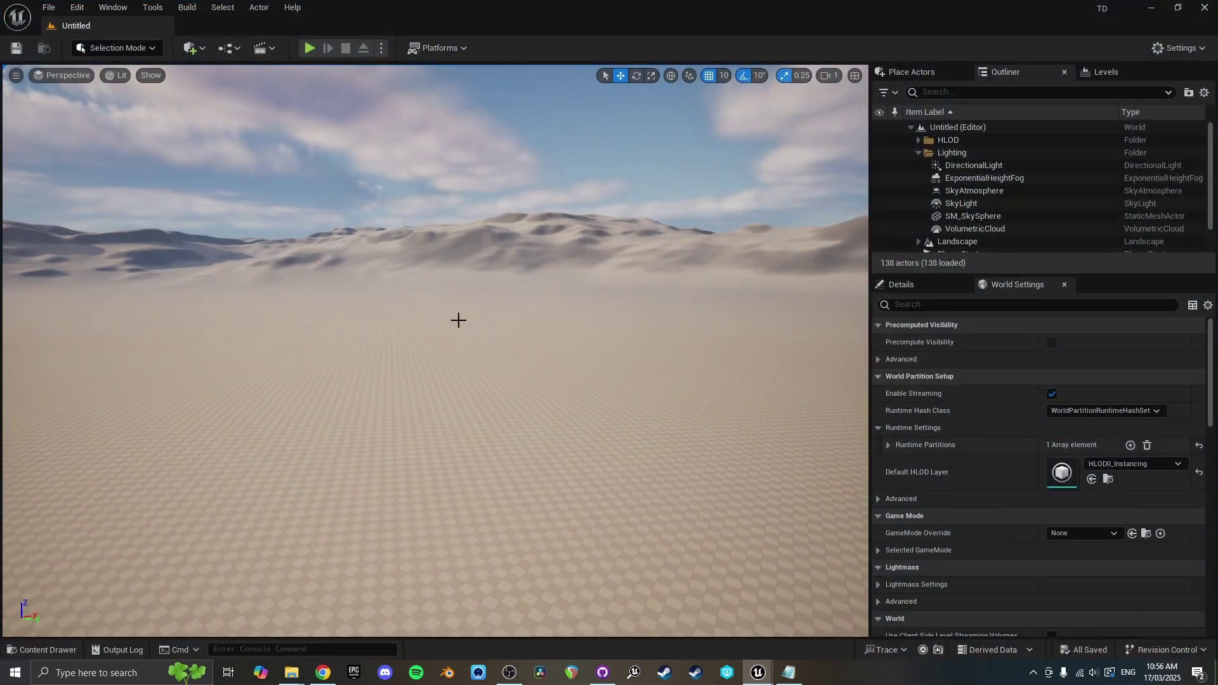
mouse_move(291, 672)
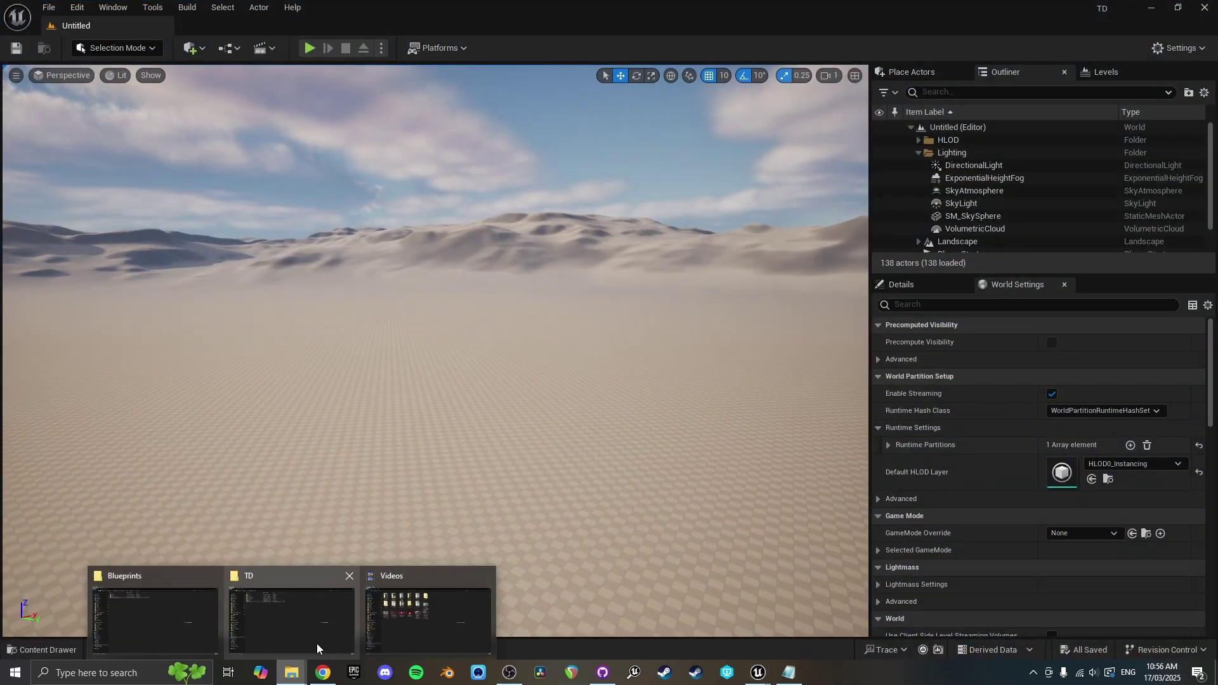
click(303, 611)
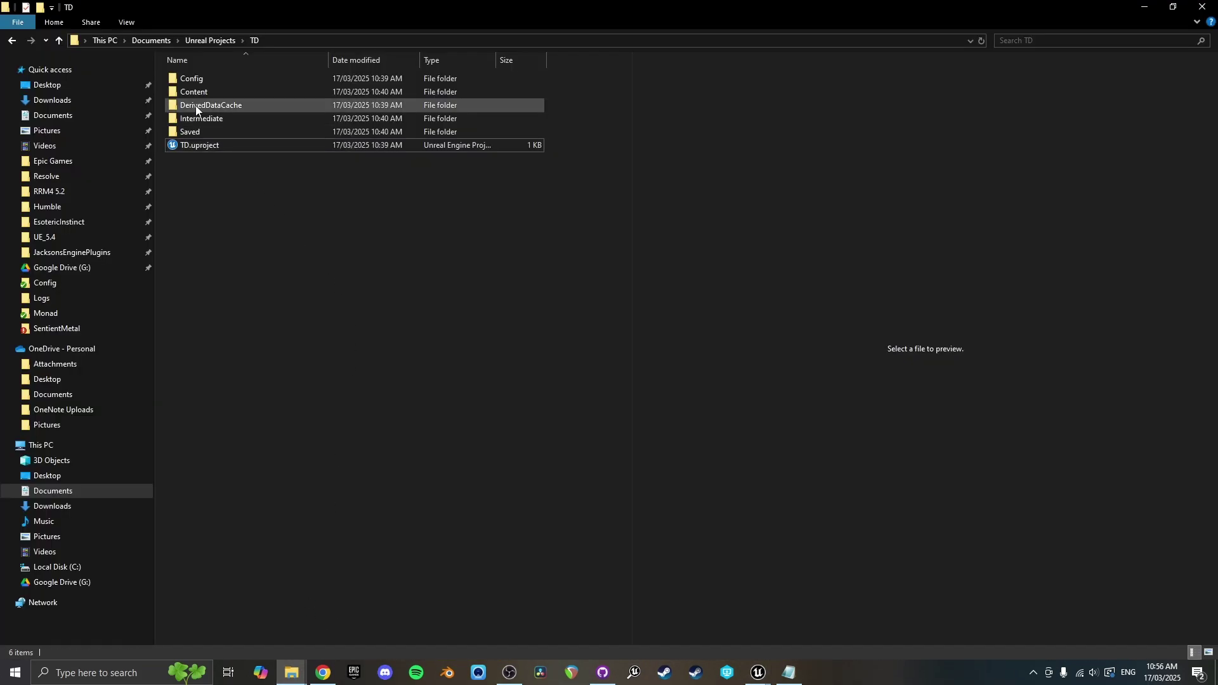
double_click(239, 92)
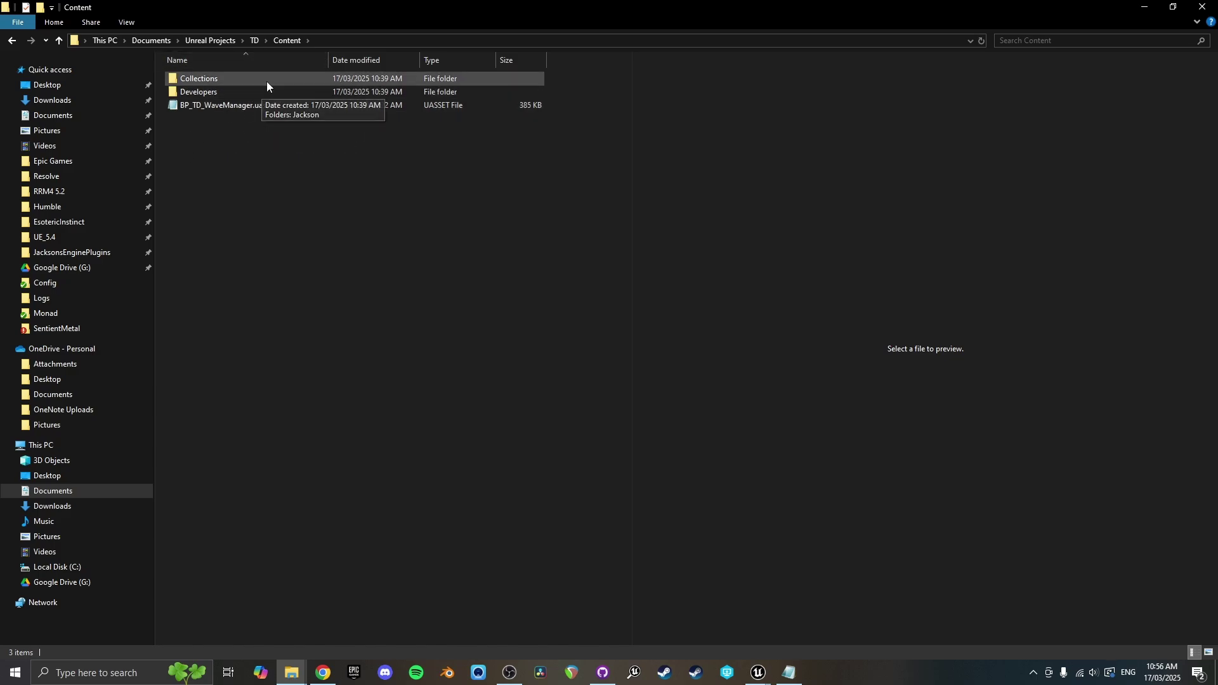
- Review the BP_TD_WaveManager Event Graph and jump to the broken Break <unknown struct> node
mouse_move(758, 671)
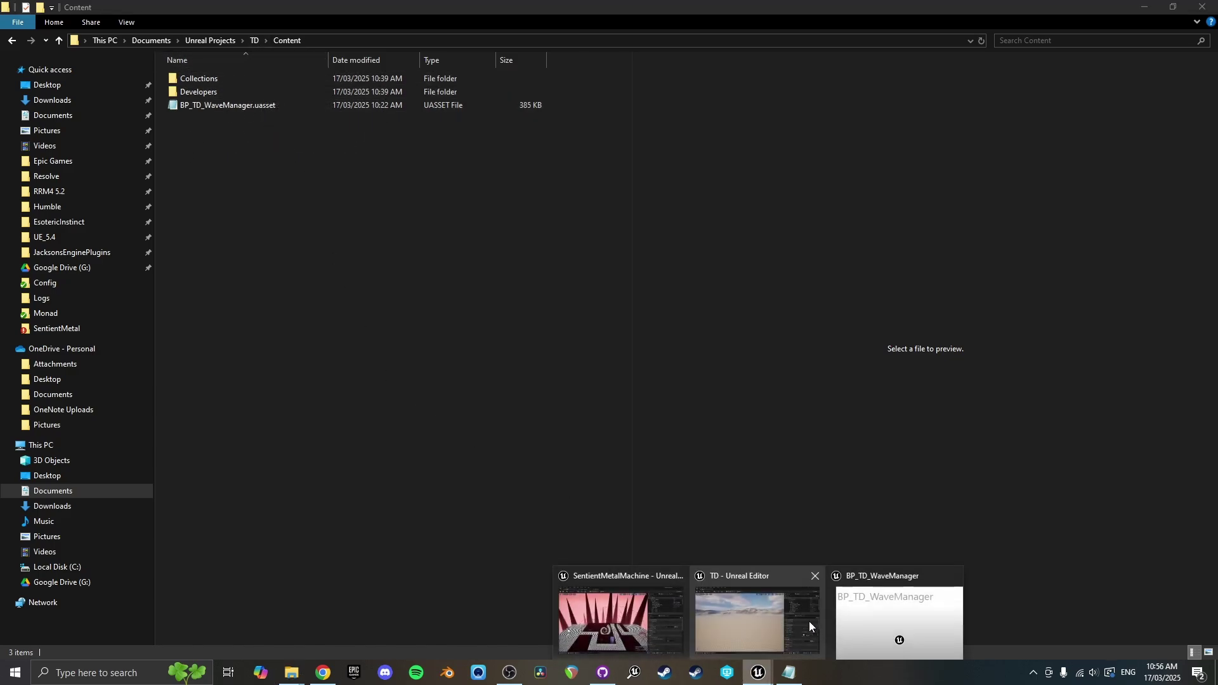
click(848, 611)
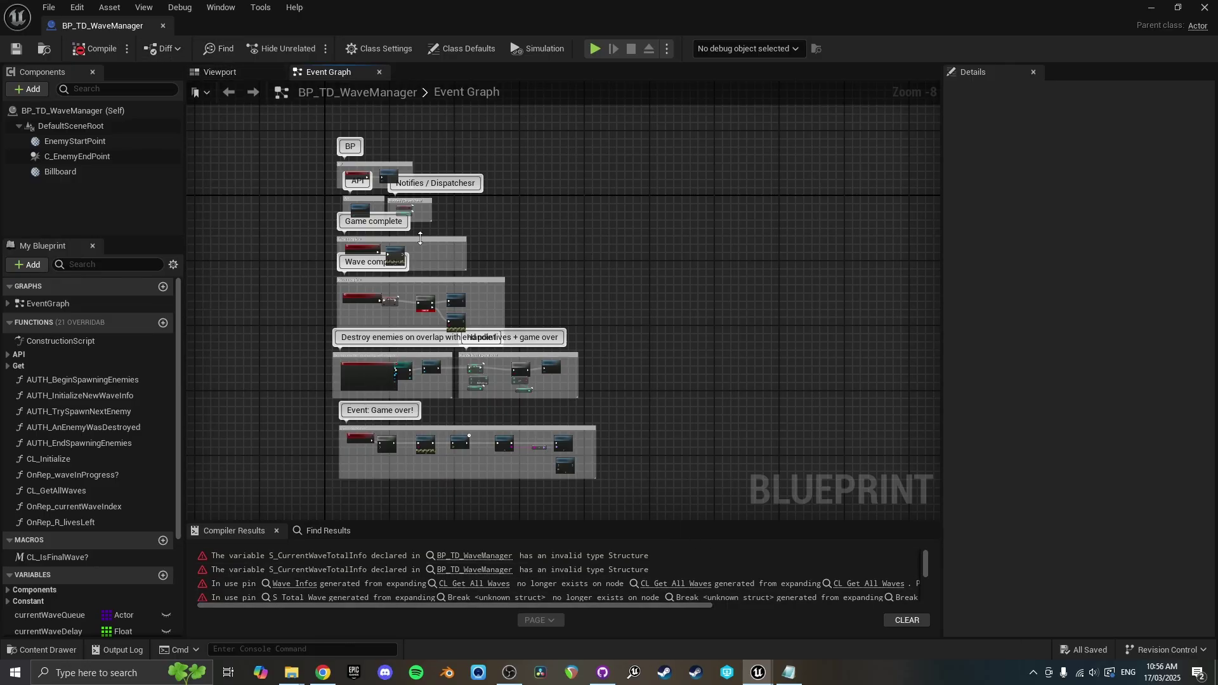
scroll(454, 285, up, 4)
scroll(454, 286, down, 3)
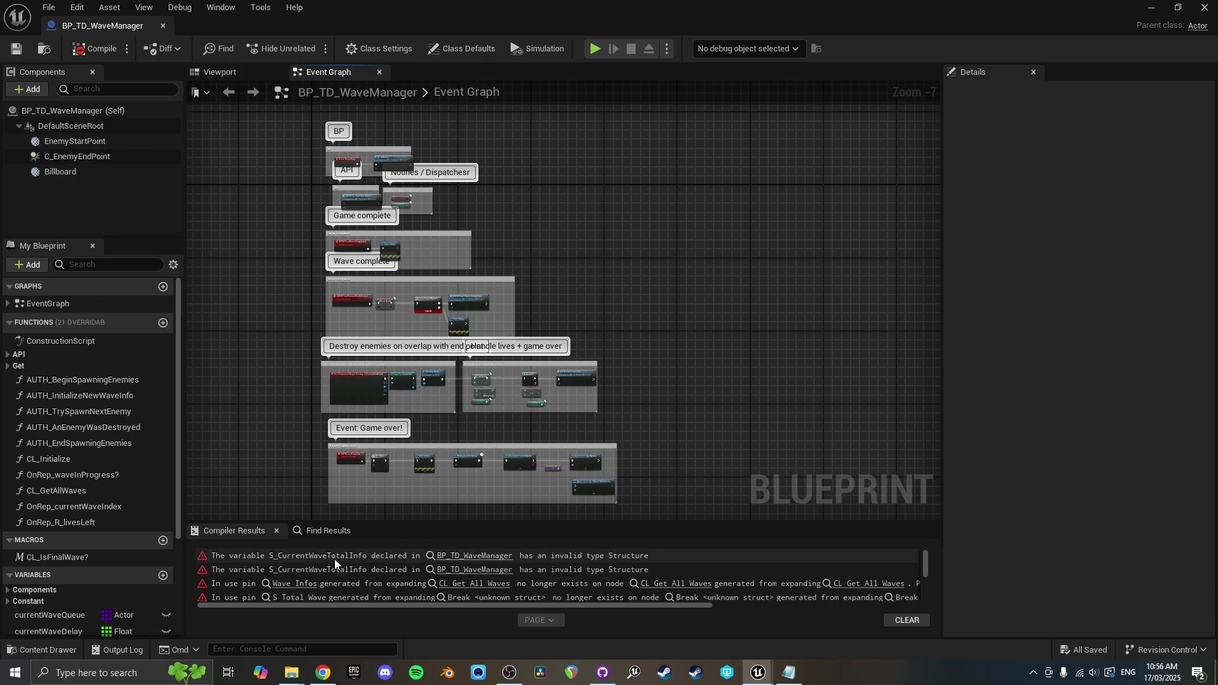
scroll(363, 571, down, 3)
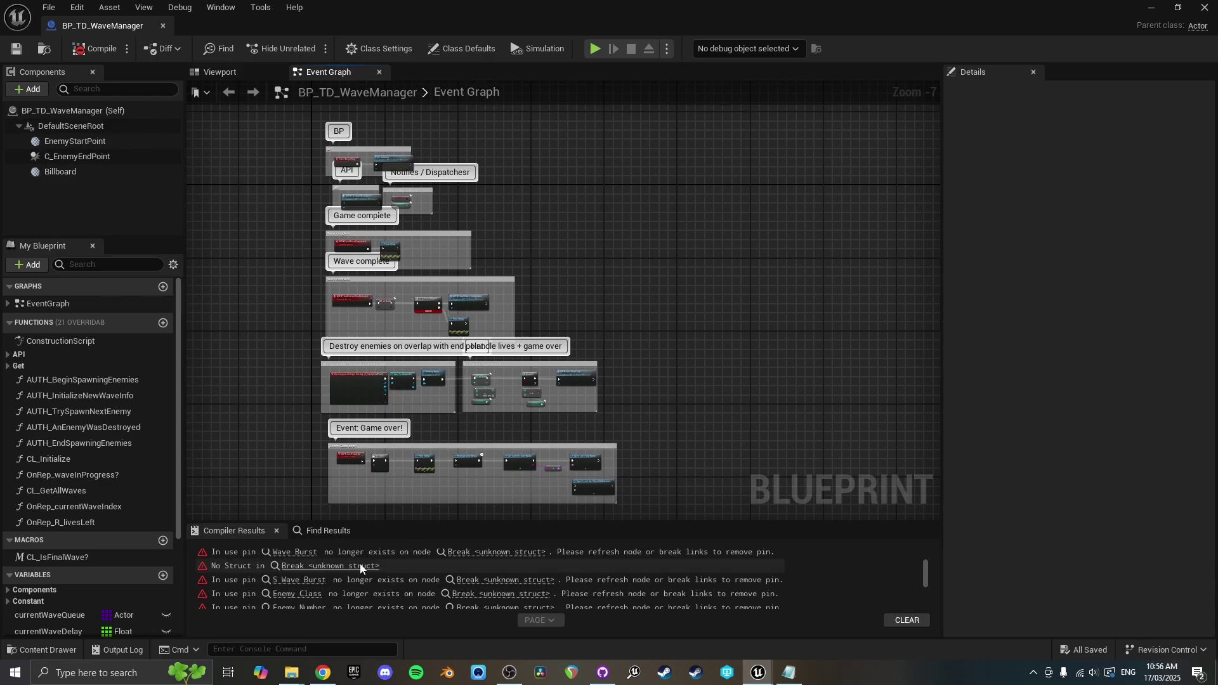
scroll(359, 568, down, 1)
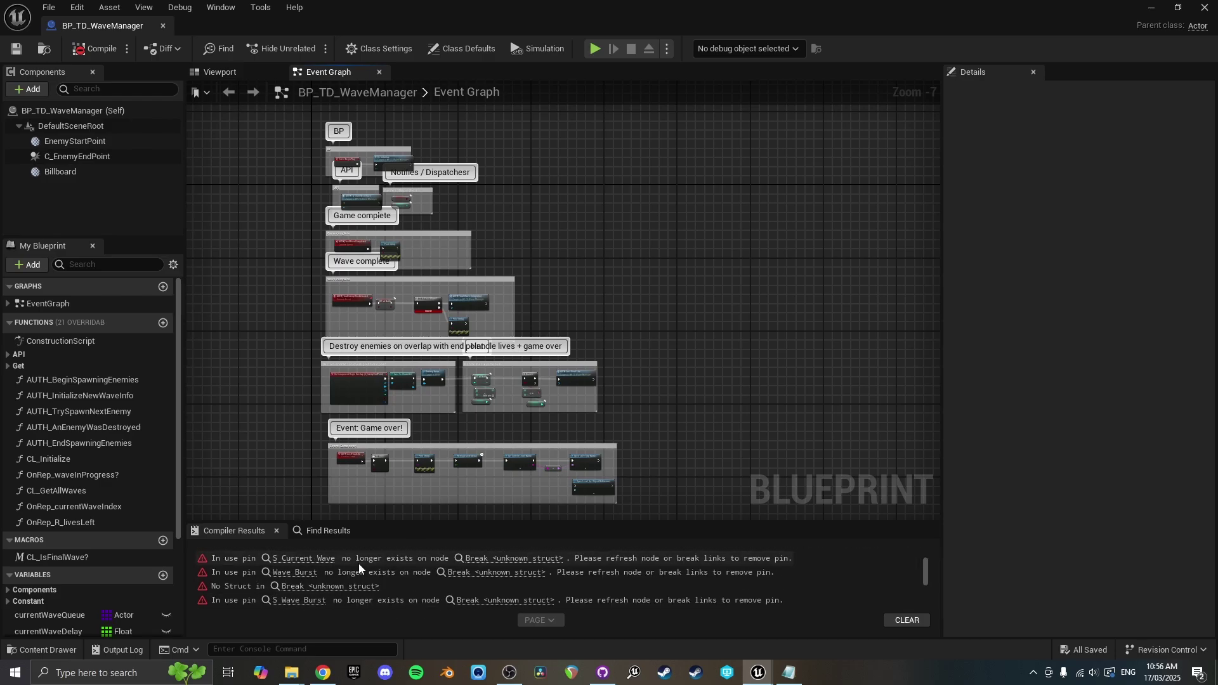
click(359, 565)
scroll(435, 343, down, 6)
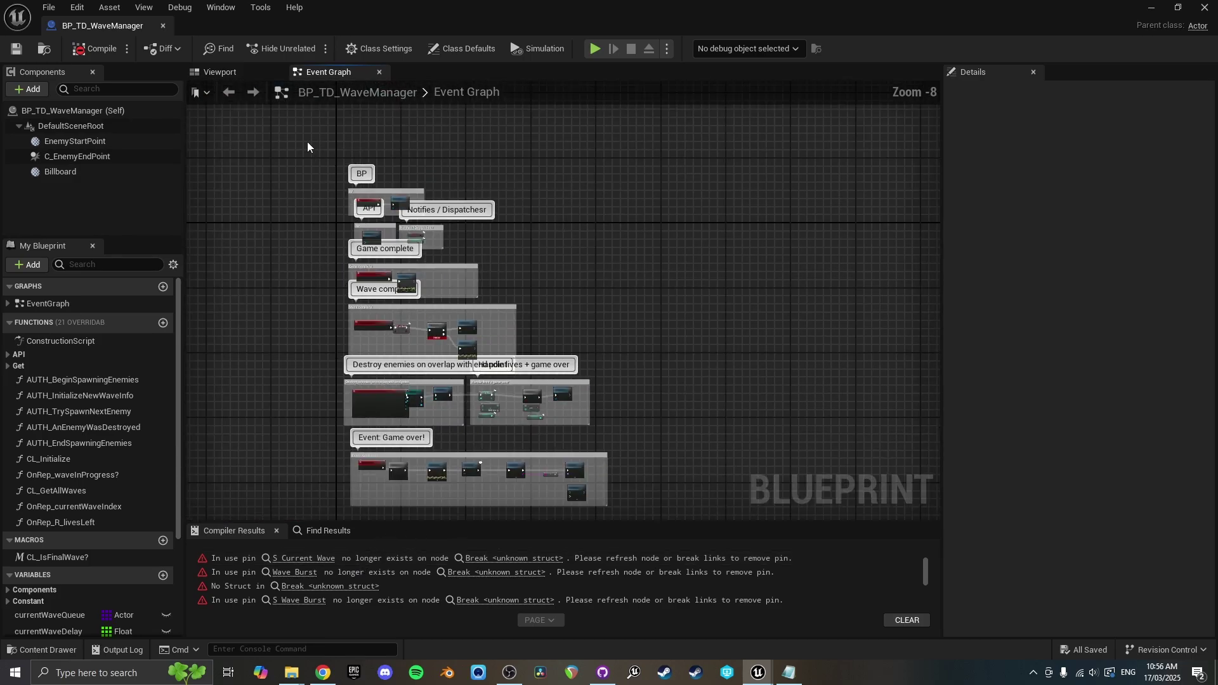
- Select all the graph's comment boxes and nodes and reveal the lower comment box
drag(307, 142, 638, 510)
scroll(467, 321, up, 3)
scroll(521, 347, down, 1)
scroll(491, 407, up, 1)
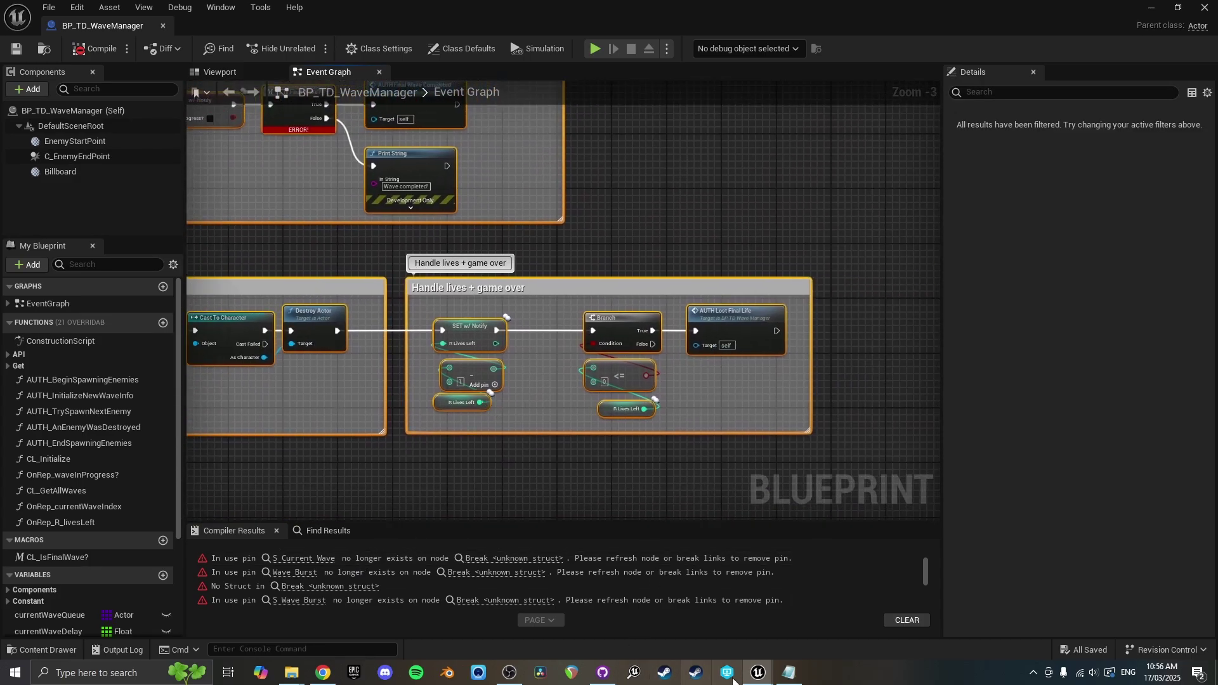
mouse_move(758, 676)
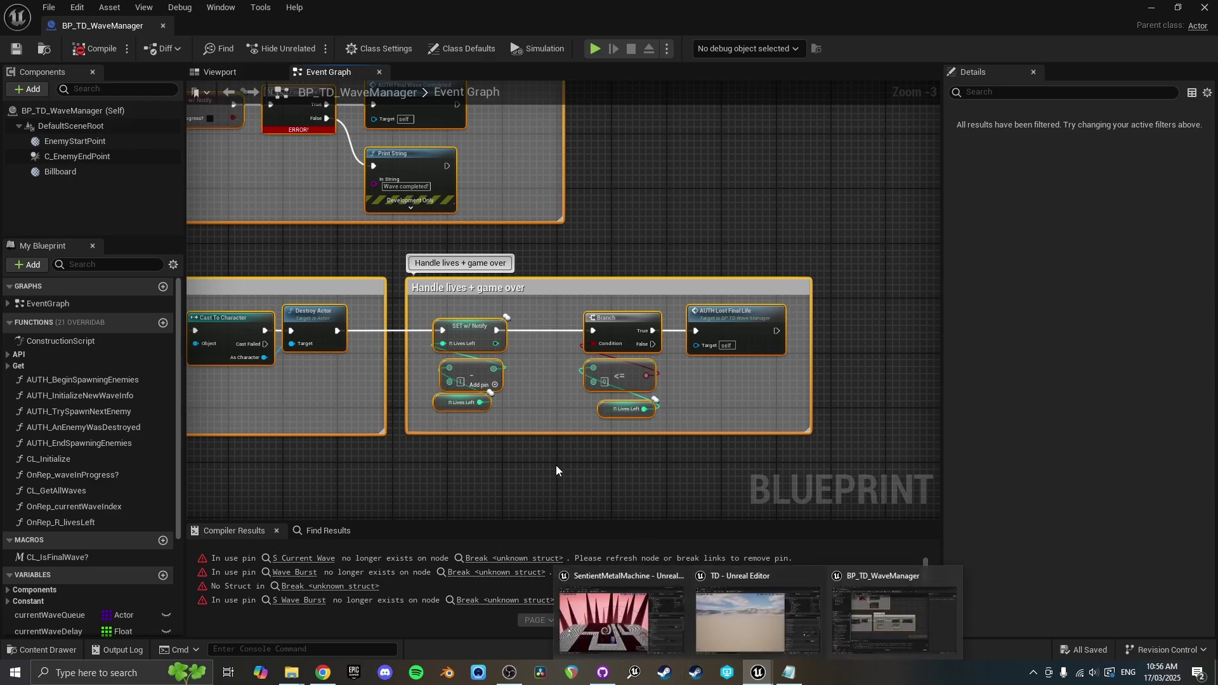
right_drag(556, 465, 588, 448)
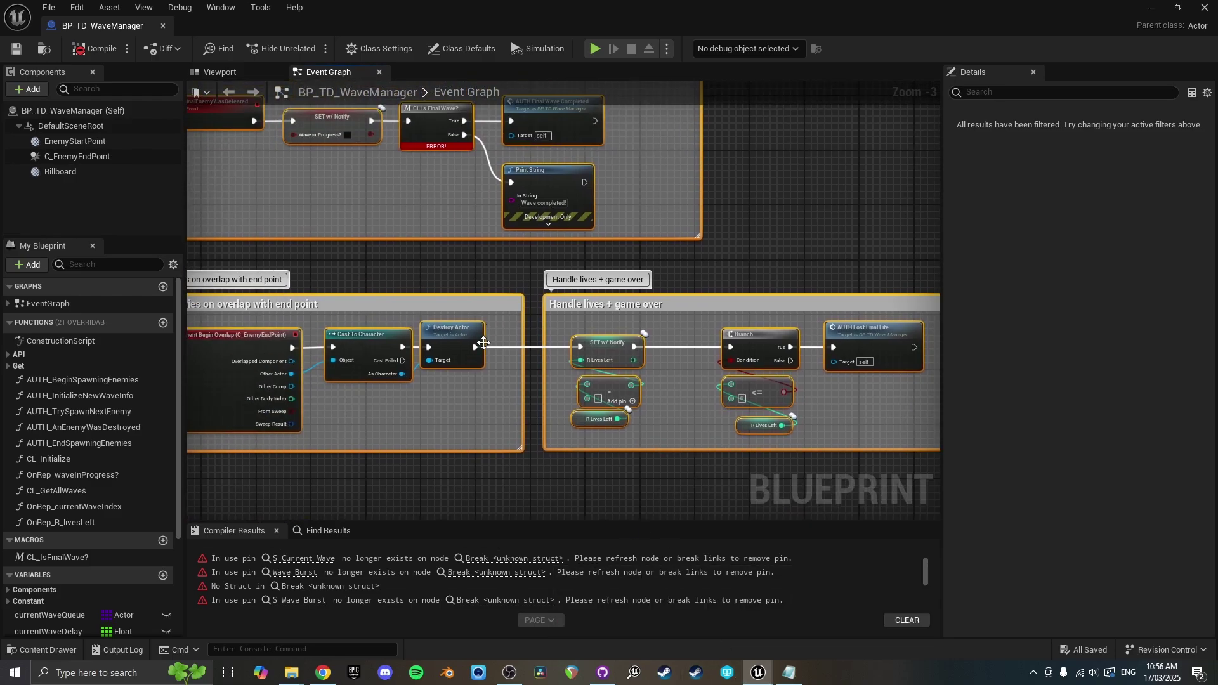
scroll(457, 374, down, 2)
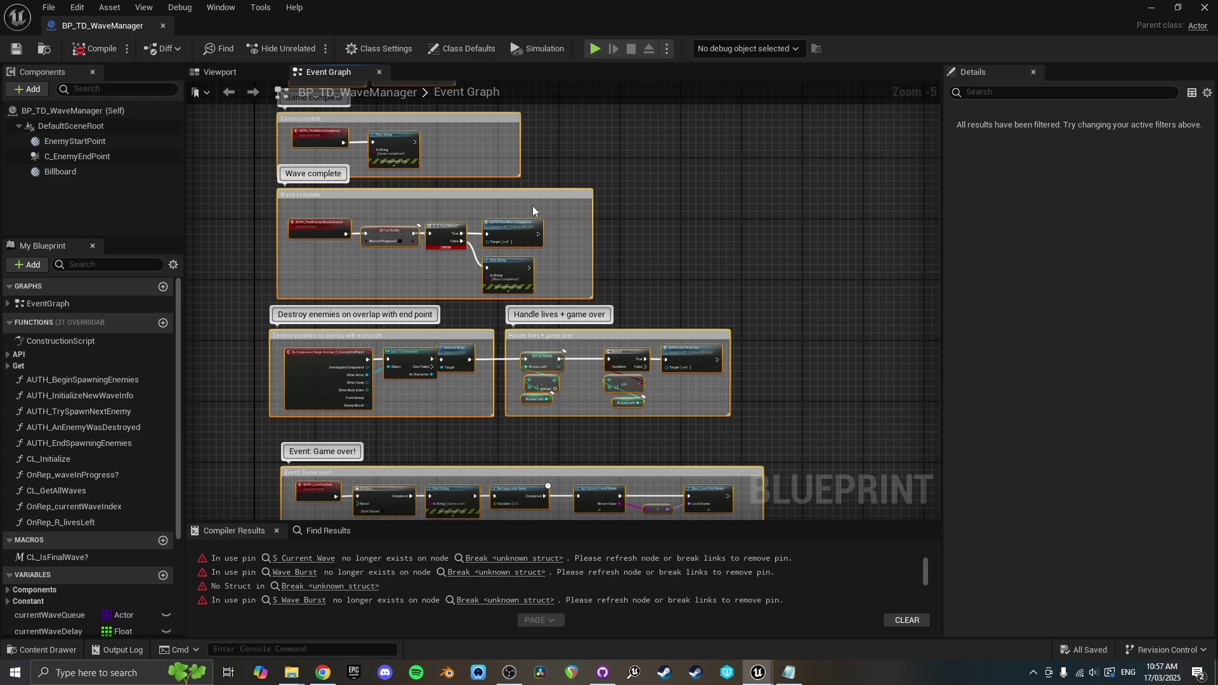
scroll(474, 264, up, 3)
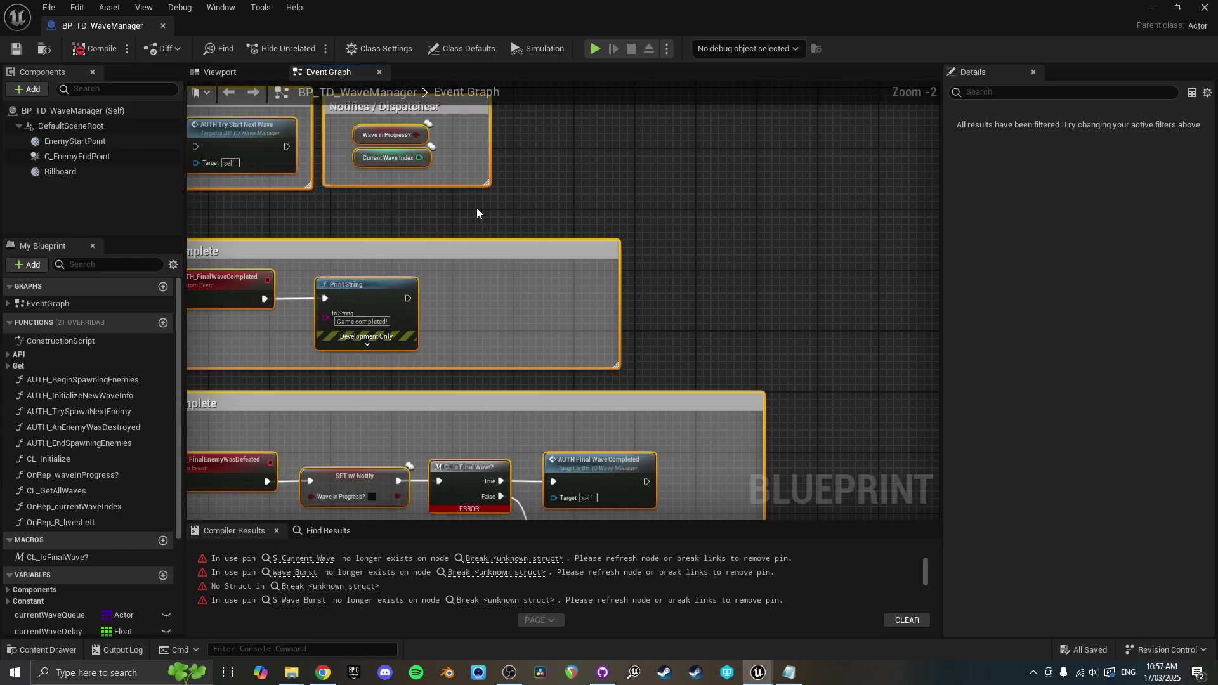
- Inspect the Destroy enemies, Handle lives and Game over groups, then open AUTH Initialize New Wave Info
click(482, 219)
scroll(482, 292, up, 2)
scroll(462, 308, down, 4)
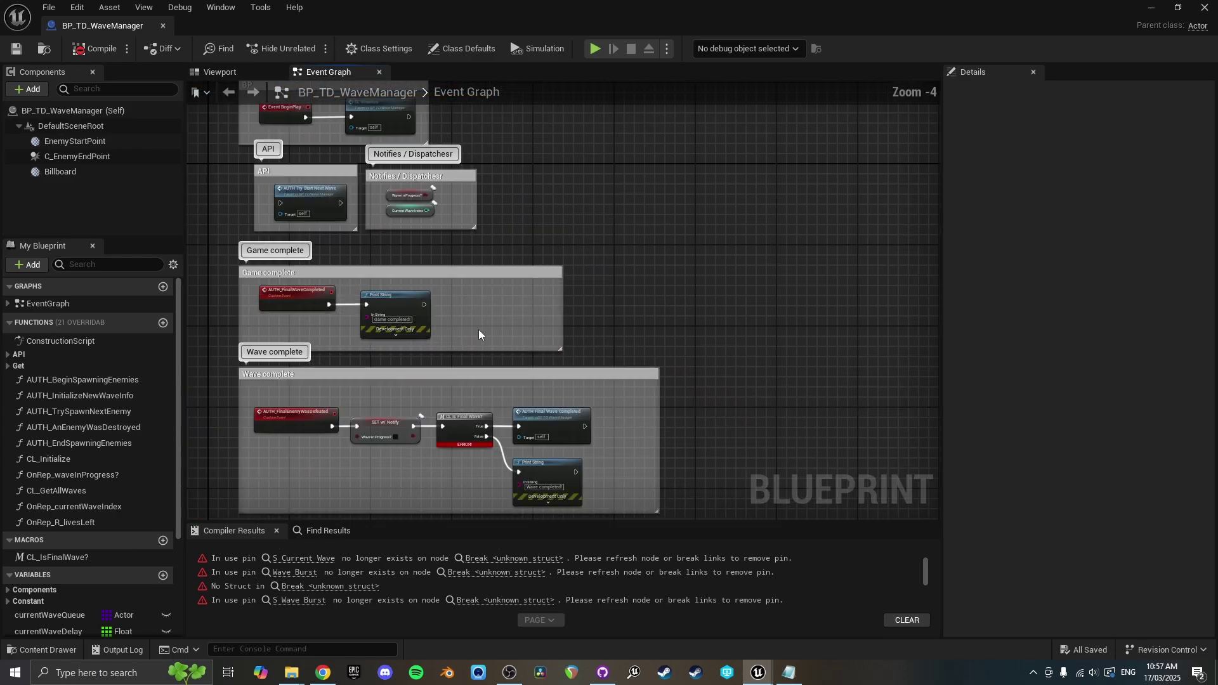
scroll(478, 329, up, 1)
scroll(486, 307, up, 2)
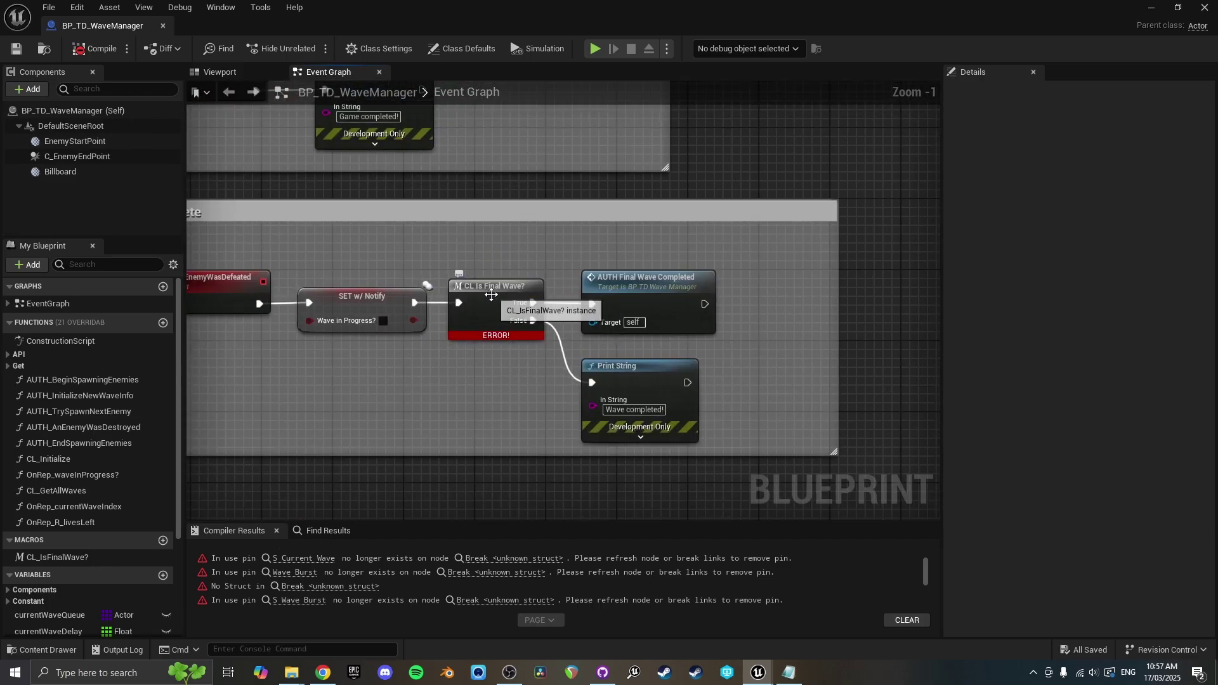
scroll(486, 307, down, 3)
right_drag(462, 393, 505, 262)
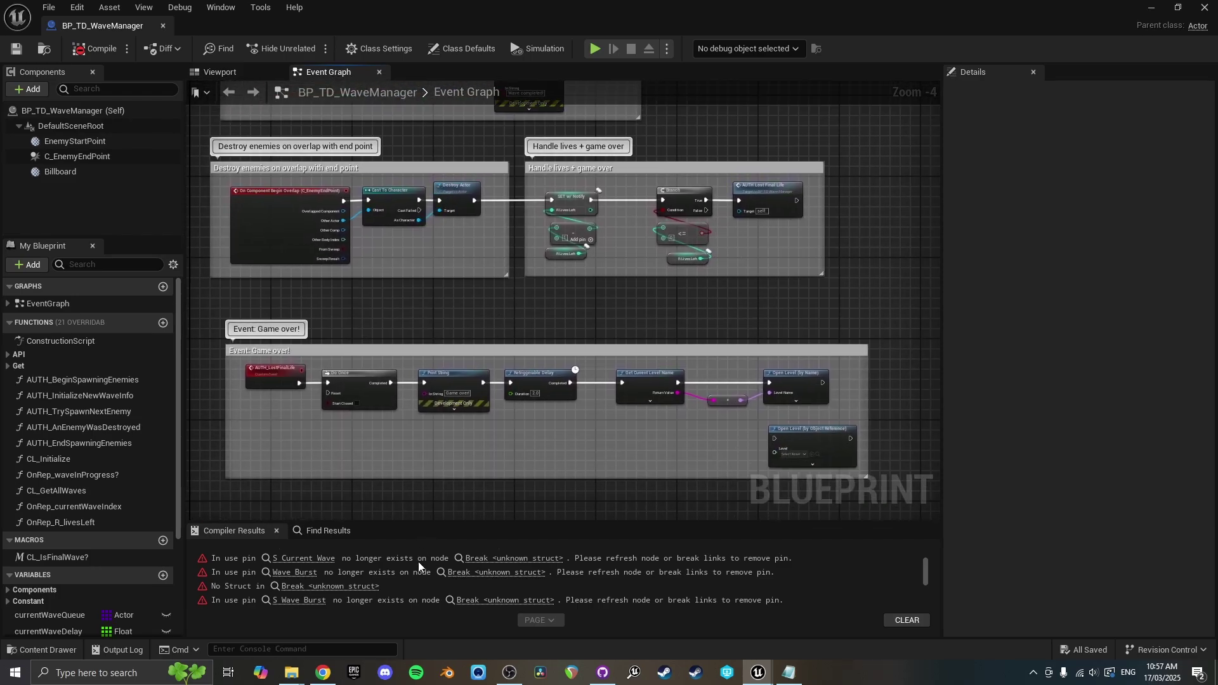
click(311, 562)
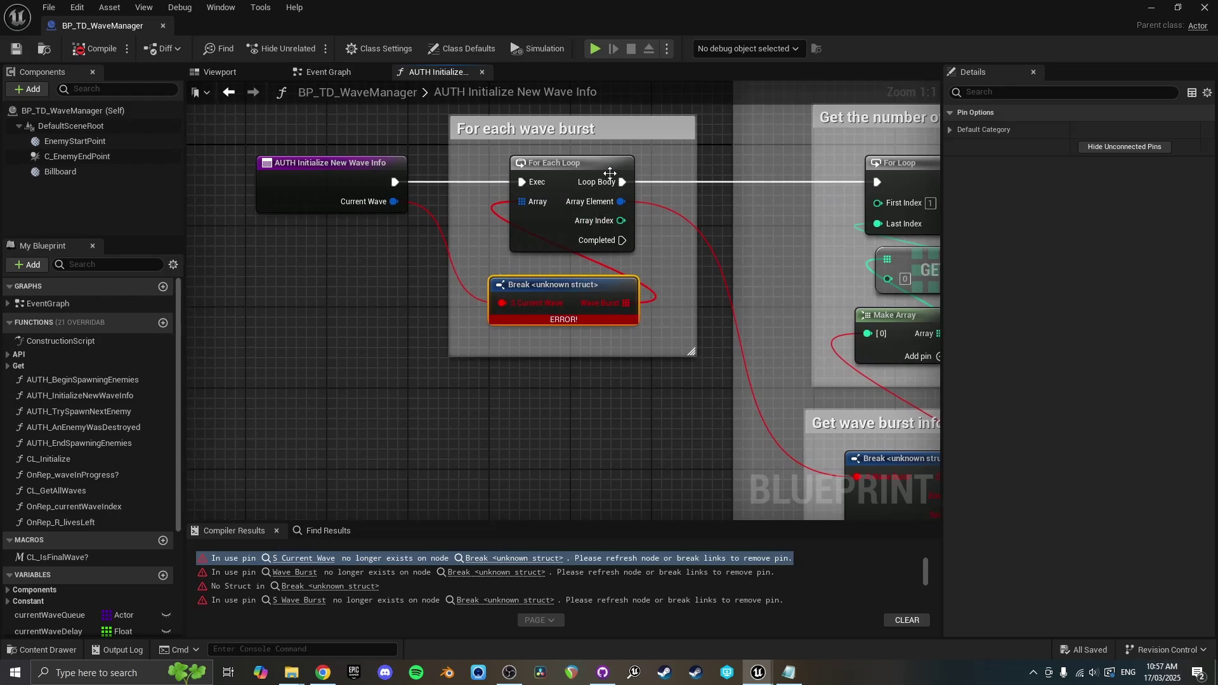
click(1156, 10)
- Minimize the Blueprint editor, leaving the Untitled desert level showing
click(1151, 7)
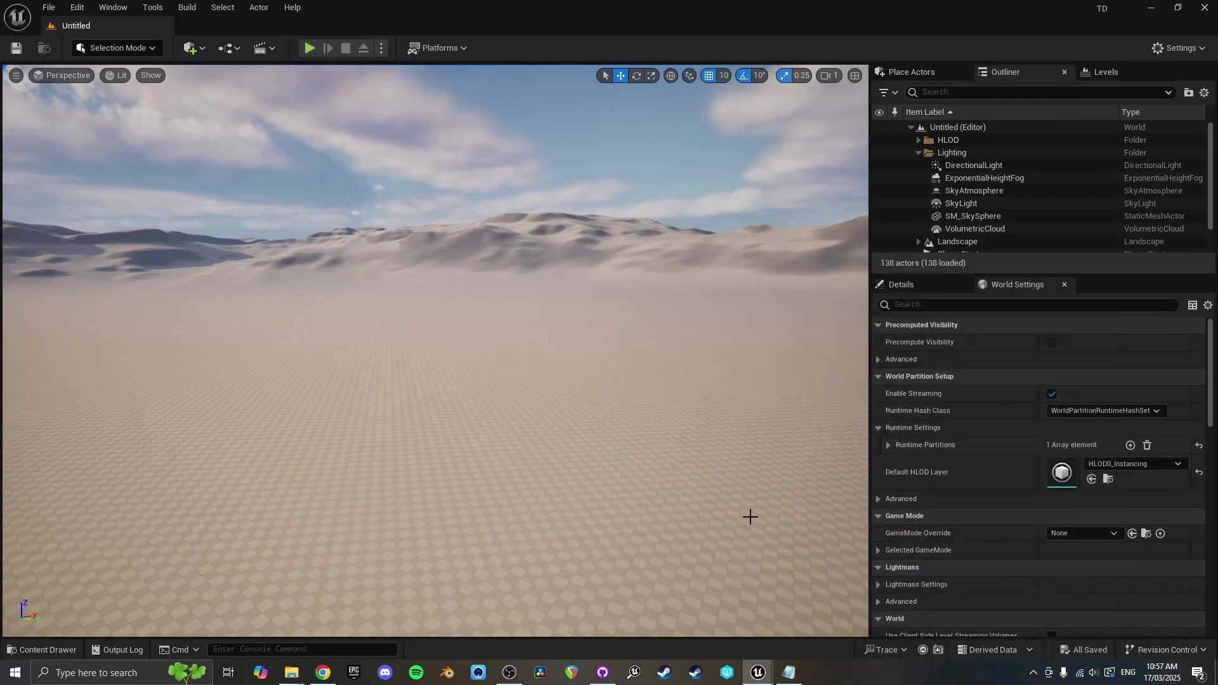